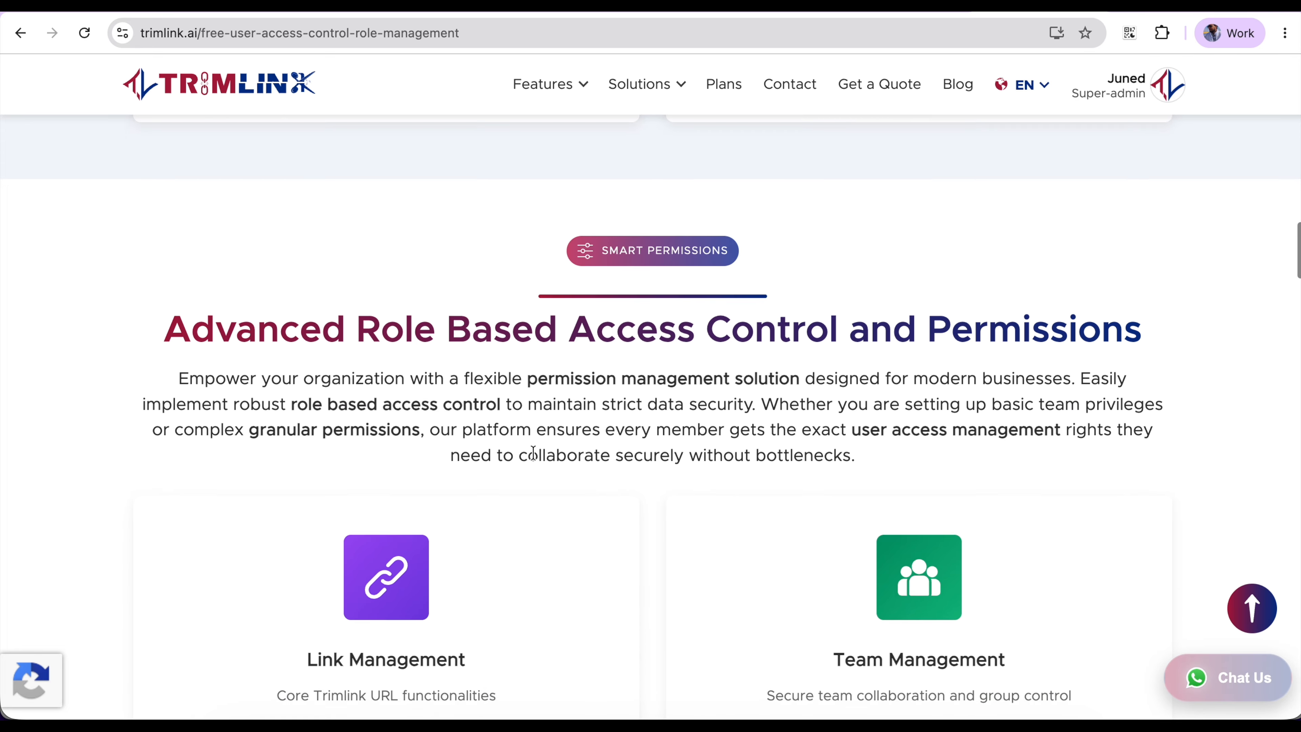
# Review the role management page's permission categories, three onboarding steps and reasons to choose the platform.
pyautogui.scroll(-1, 533, 452)
pyautogui.scroll(3, 532, 452)
pyautogui.moveTo(834, 309); pyautogui.dragTo(1033, 301)
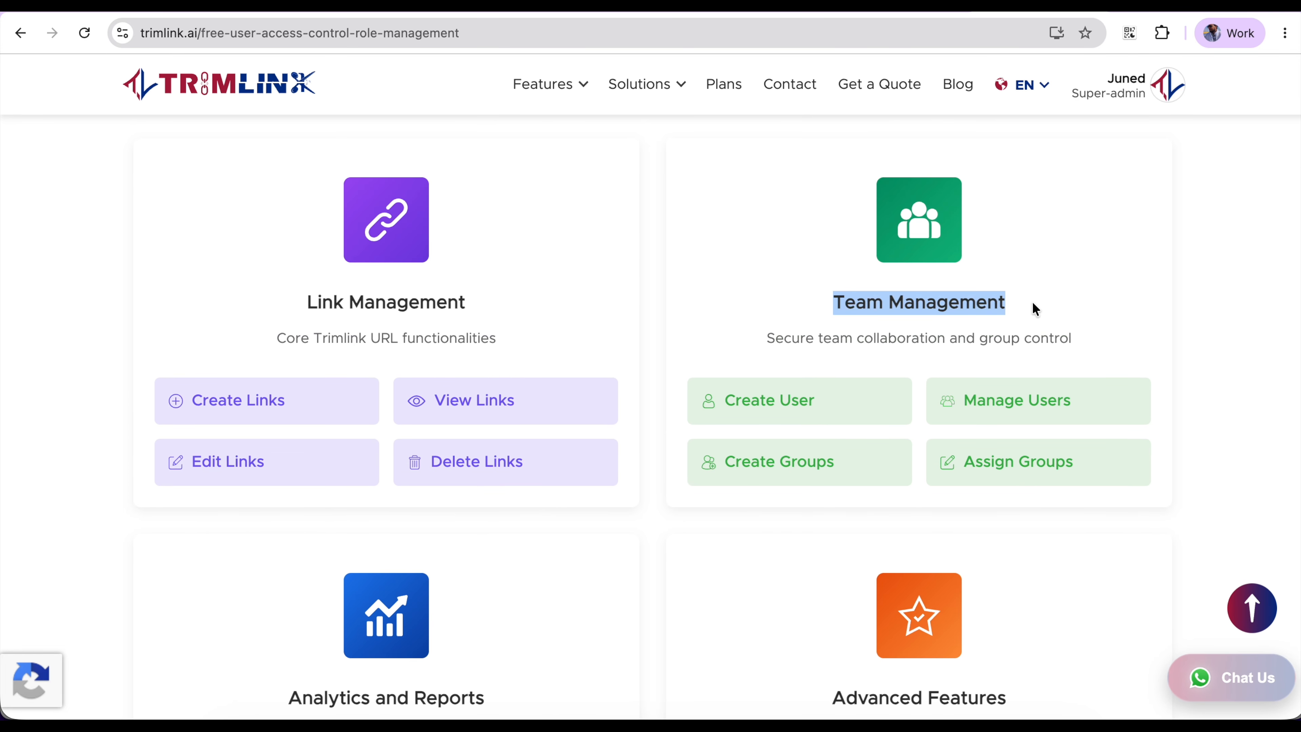
pyautogui.scroll(-6, 1033, 302)
pyautogui.scroll(-7, 1033, 304)
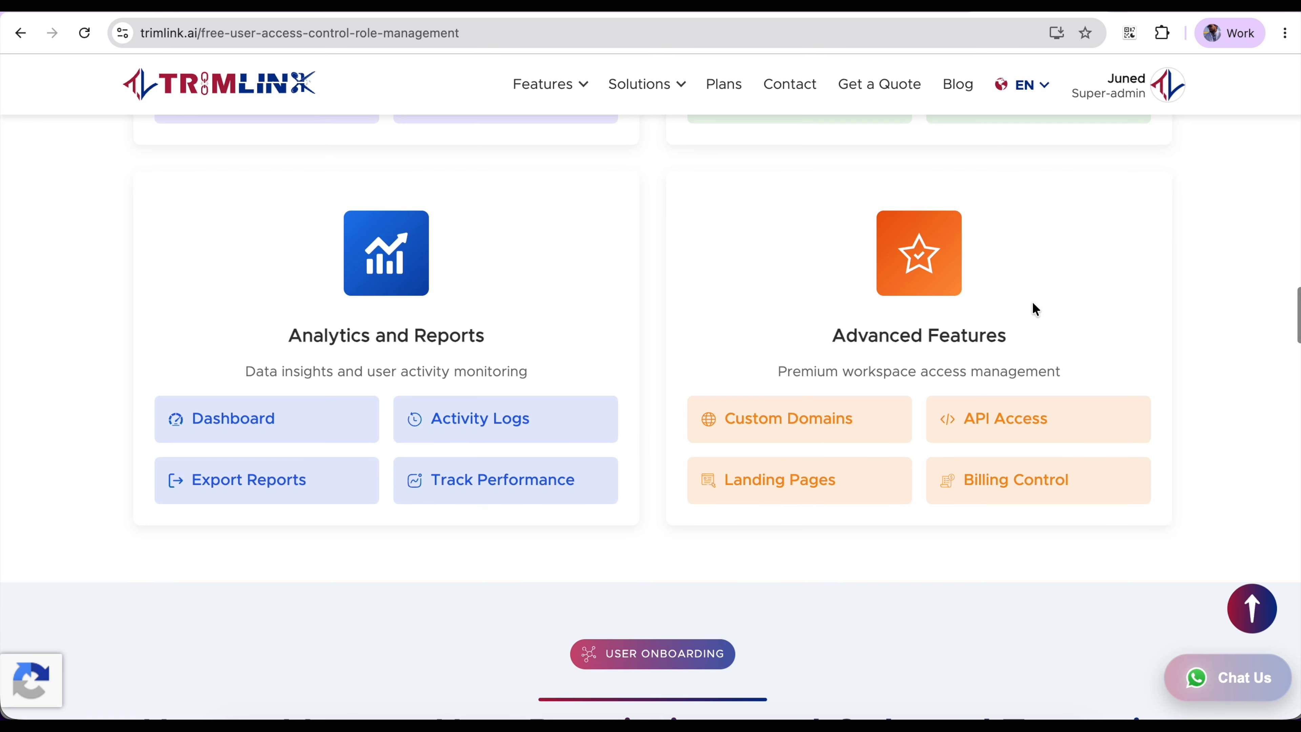
pyautogui.scroll(-6, 1033, 303)
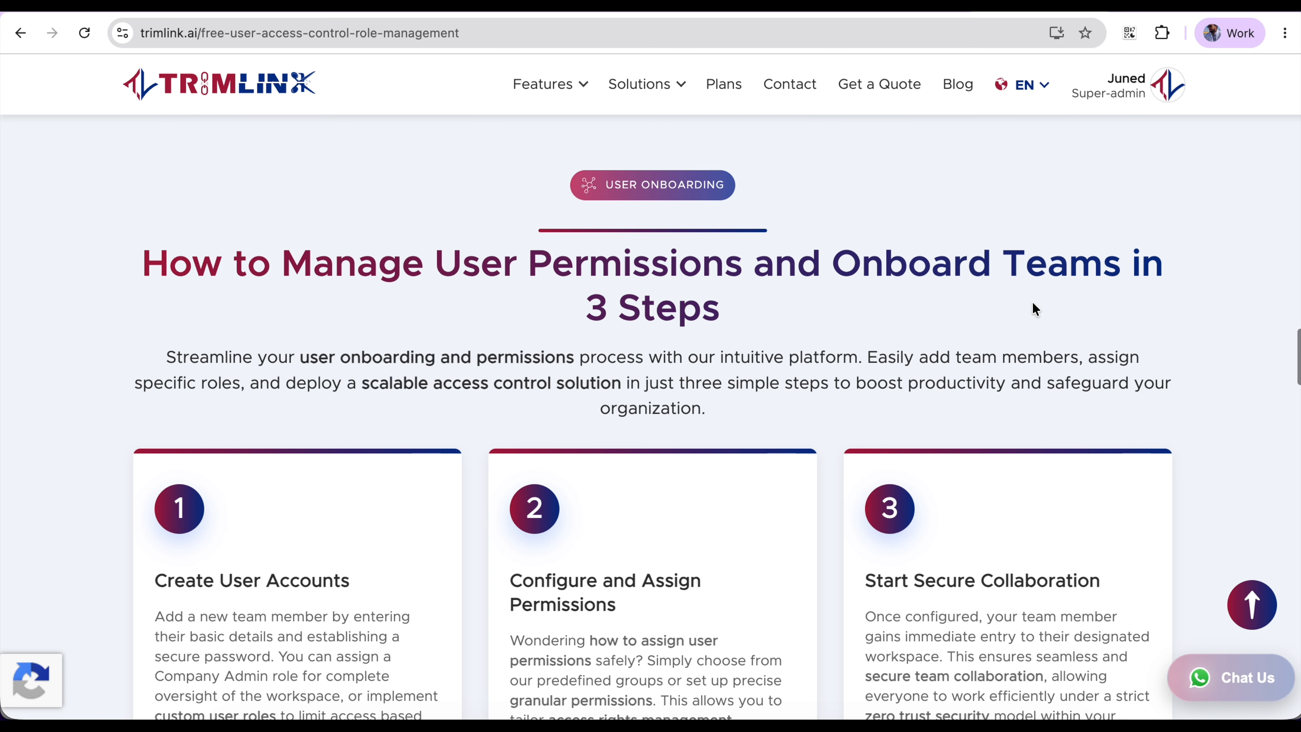
pyautogui.scroll(-6, 1032, 309)
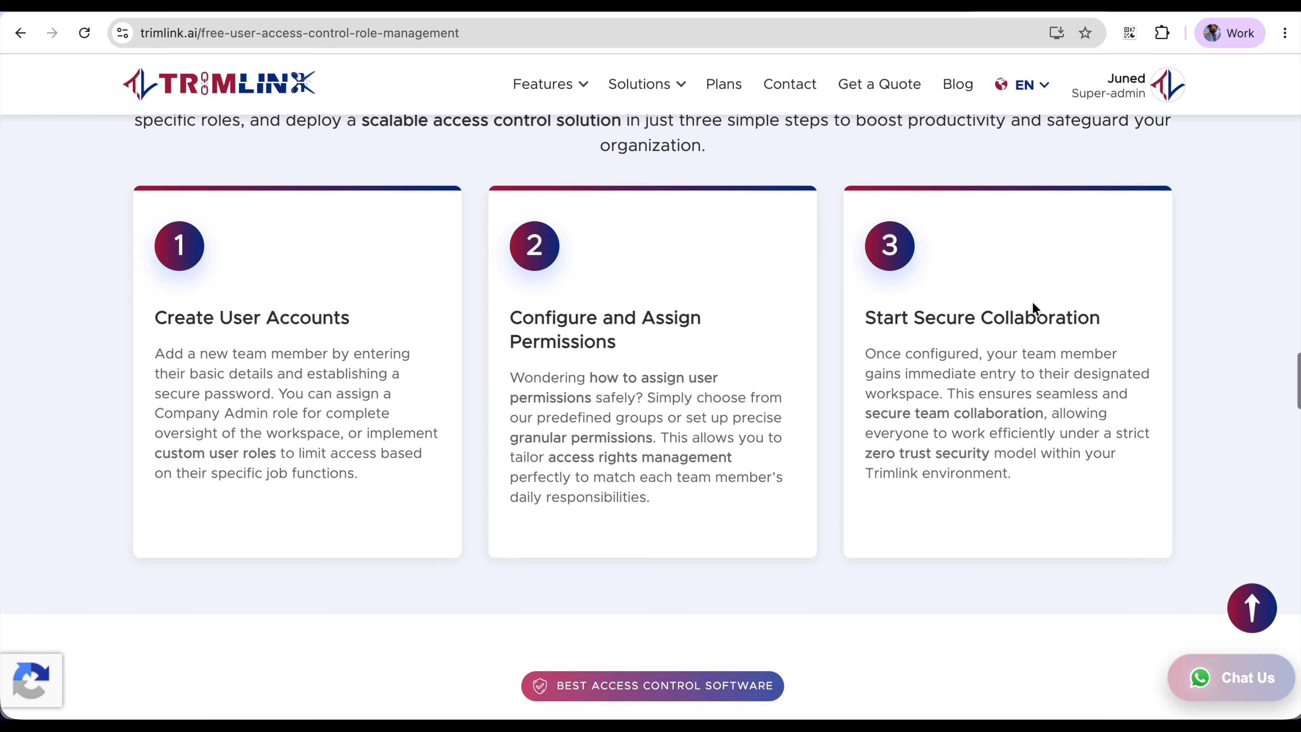
pyautogui.scroll(-7, 1033, 307)
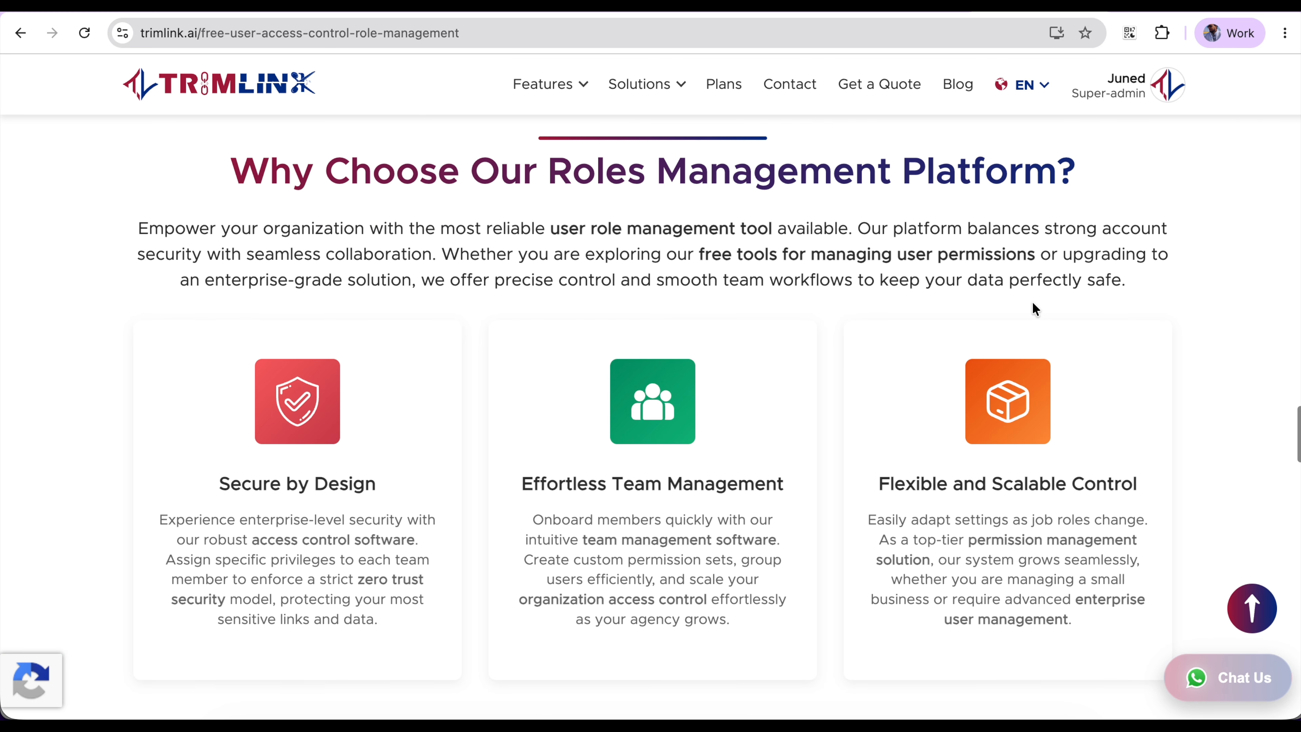
pyautogui.scroll(-1, 1032, 308)
pyautogui.scroll(-8, 1032, 301)
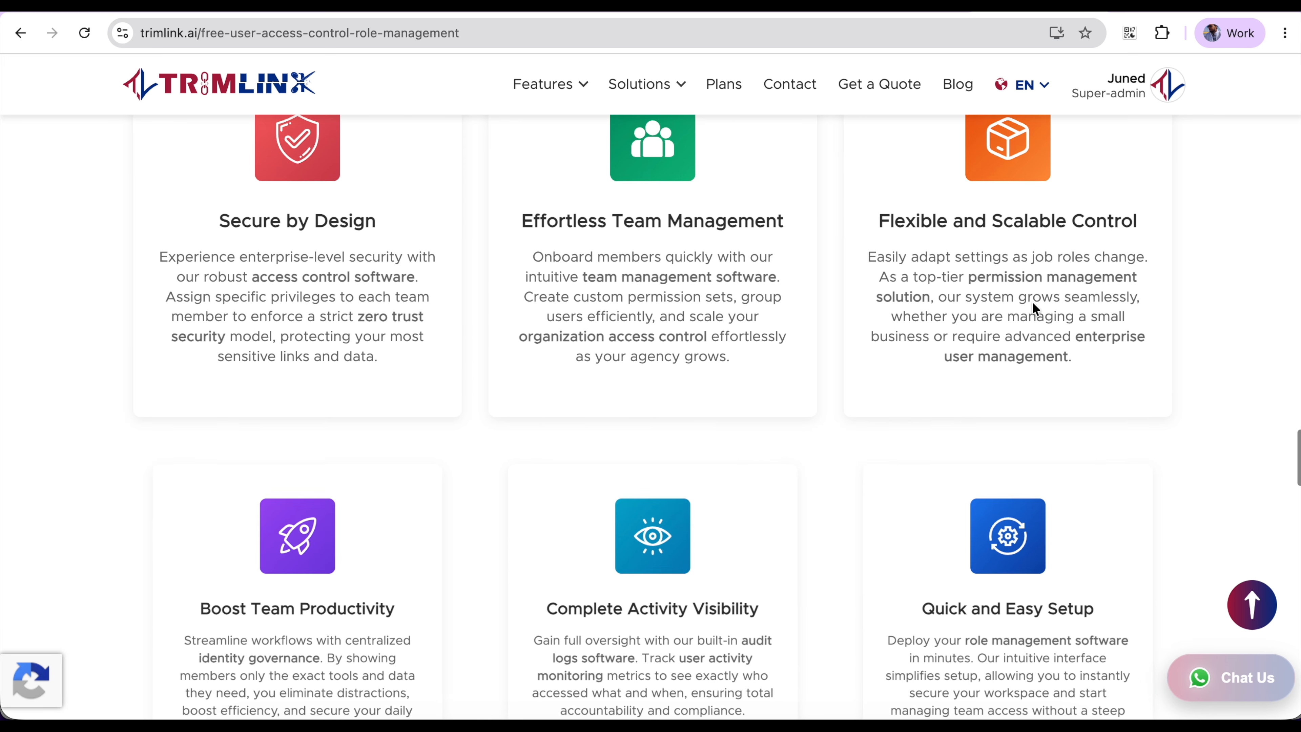
pyautogui.scroll(-7, 1033, 302)
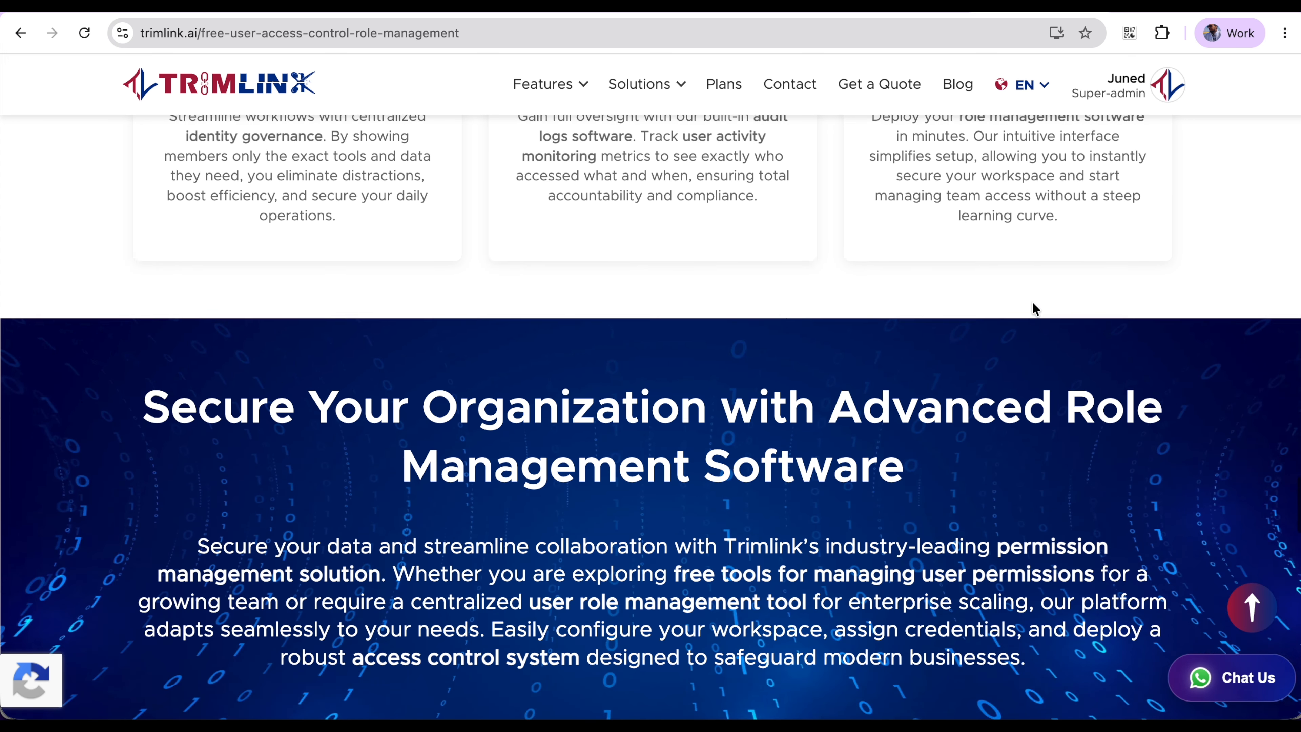
pyautogui.scroll(-1, 1032, 307)
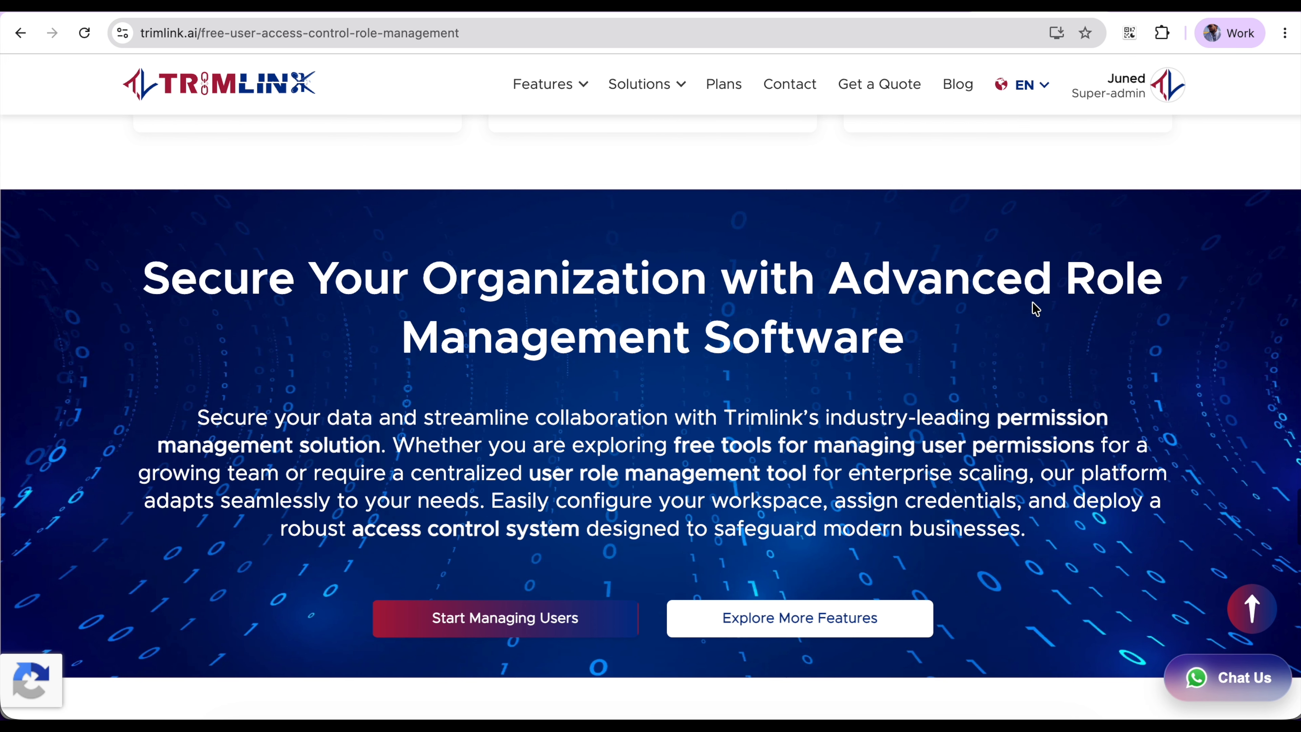
# Go to the account dashboard, open Groups & Permissions under Access Control and collapse the navigation sidebar.
pyautogui.moveTo(1159, 84)
pyautogui.click(1120, 132)
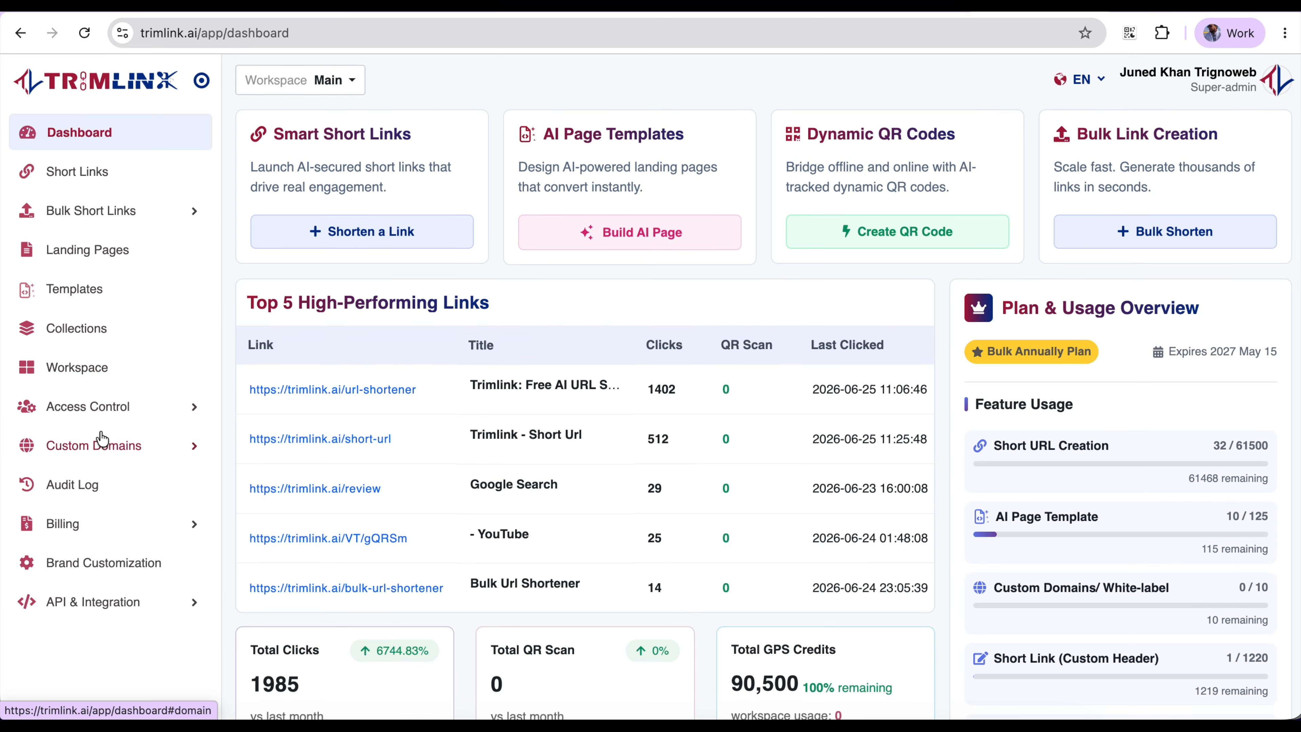
pyautogui.click(88, 410)
pyautogui.click(88, 482)
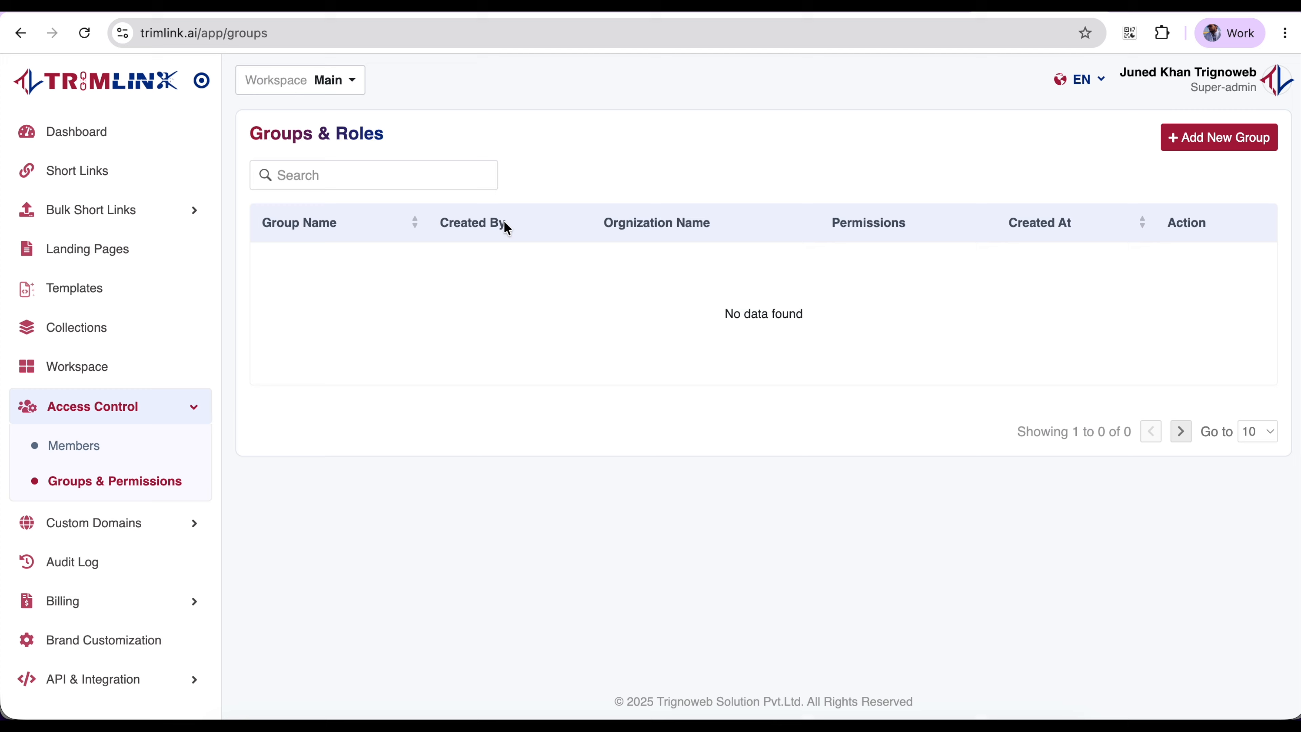
pyautogui.click(202, 80)
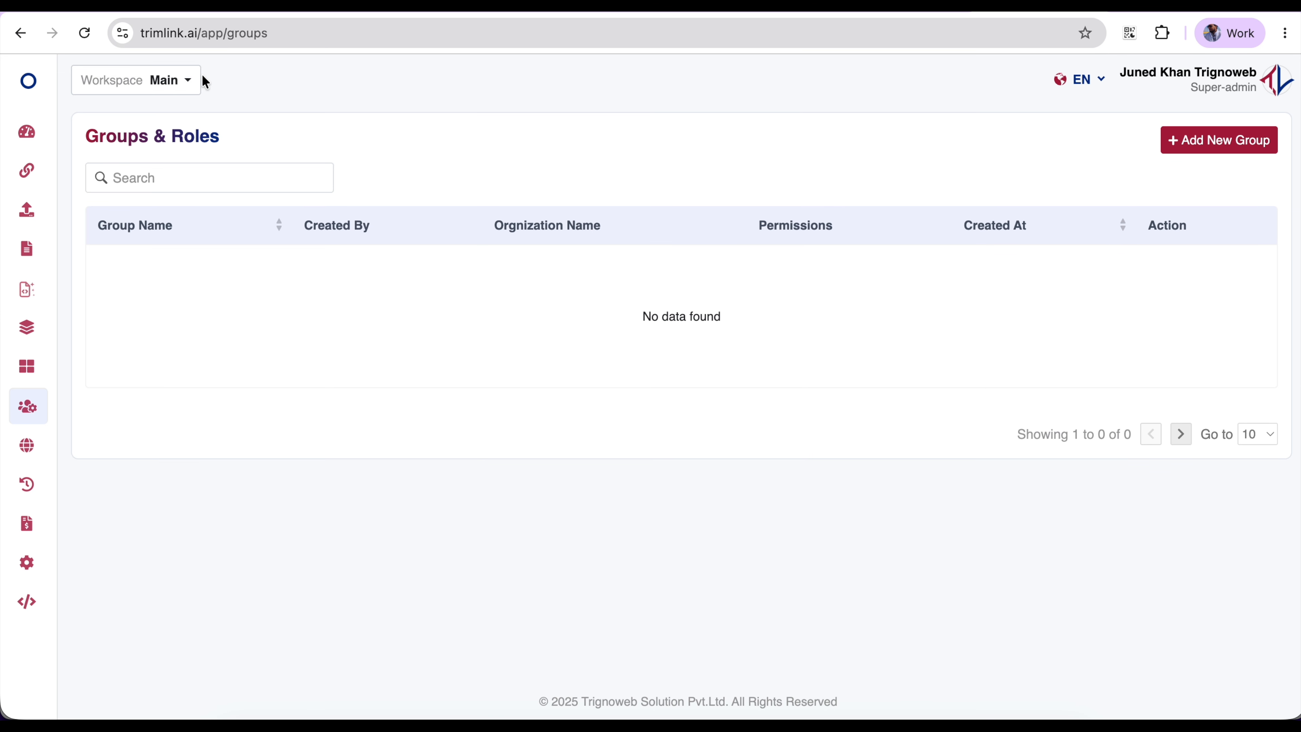
# Start a new group and name it Trimlink Marketing.
pyautogui.click(1208, 144)
pyautogui.click(382, 198)
pyautogui.write('Demo')
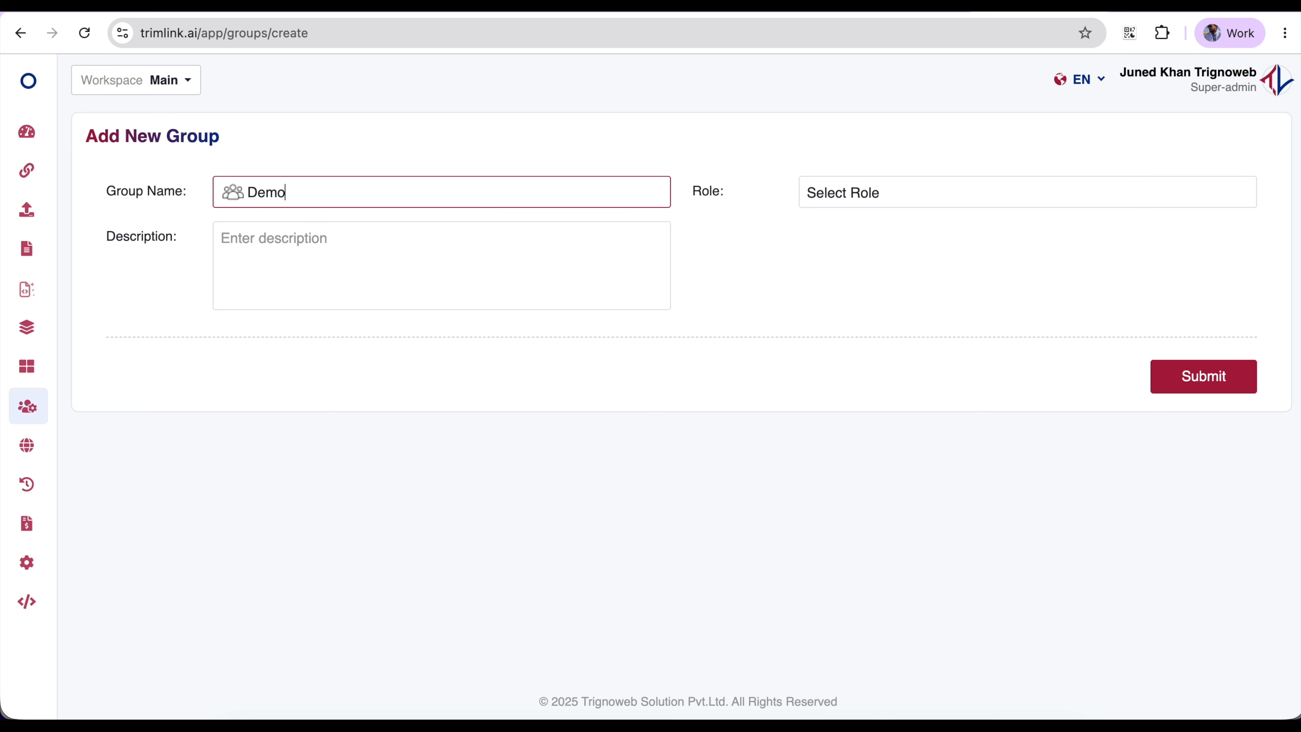
pyautogui.press('BackSpace')
pyautogui.press('BackSpace')
pyautogui.press('BackSpace')
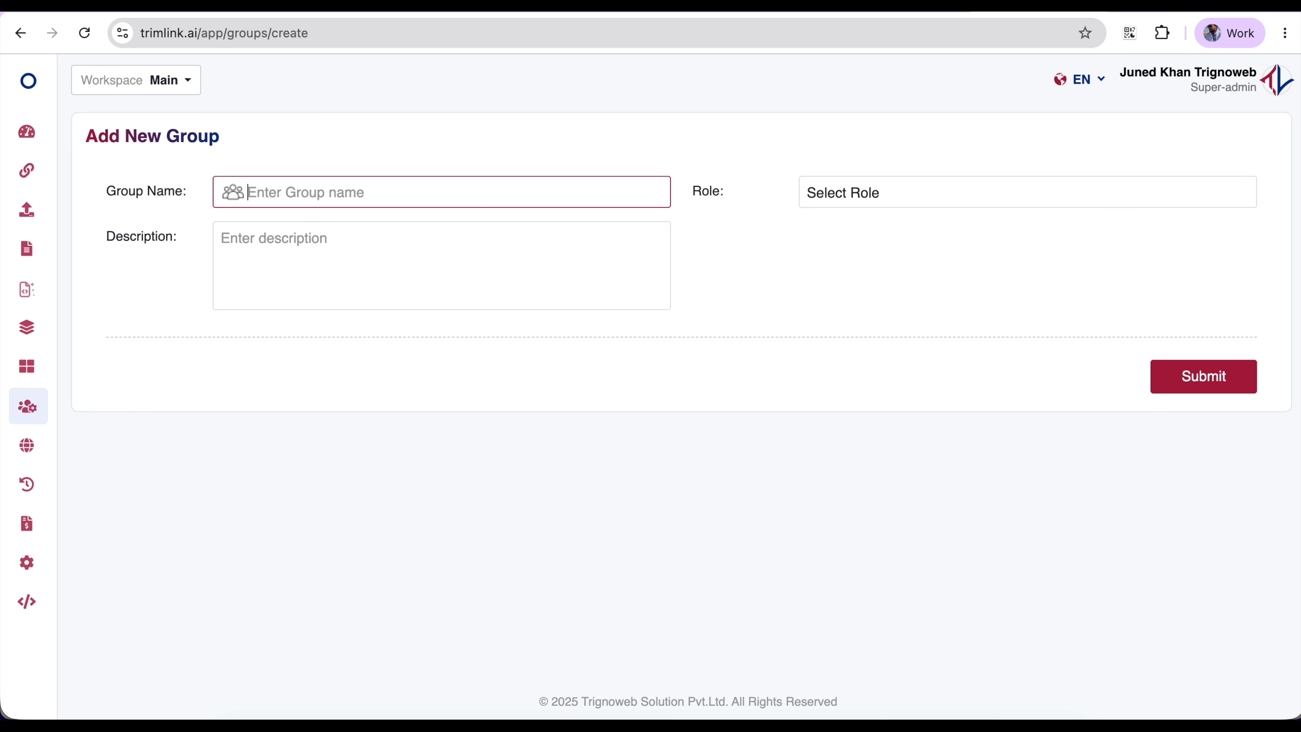
pyautogui.write('Trimli')
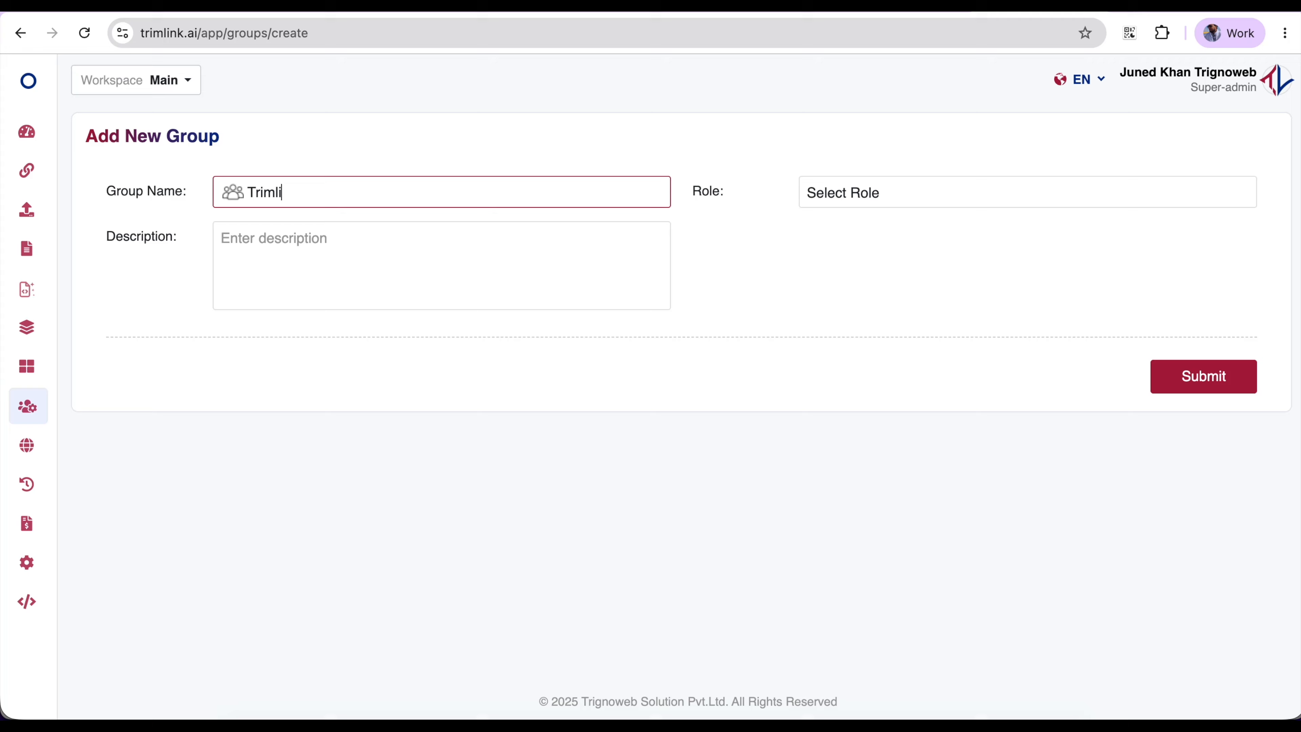
pyautogui.write('nk Msrketing')
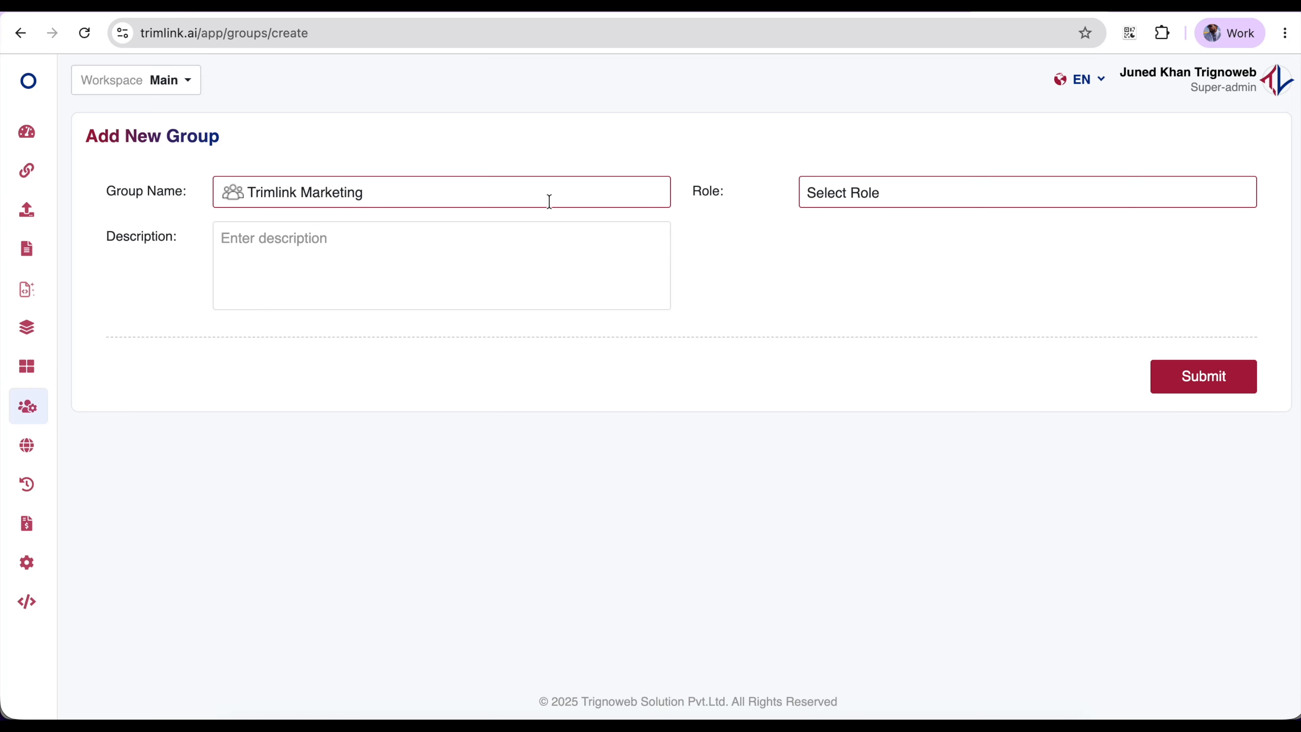
# Set the new group's role to Member and its description to Trimlink Marketing.
pyautogui.click(857, 200)
pyautogui.click(854, 221)
pyautogui.click(398, 248)
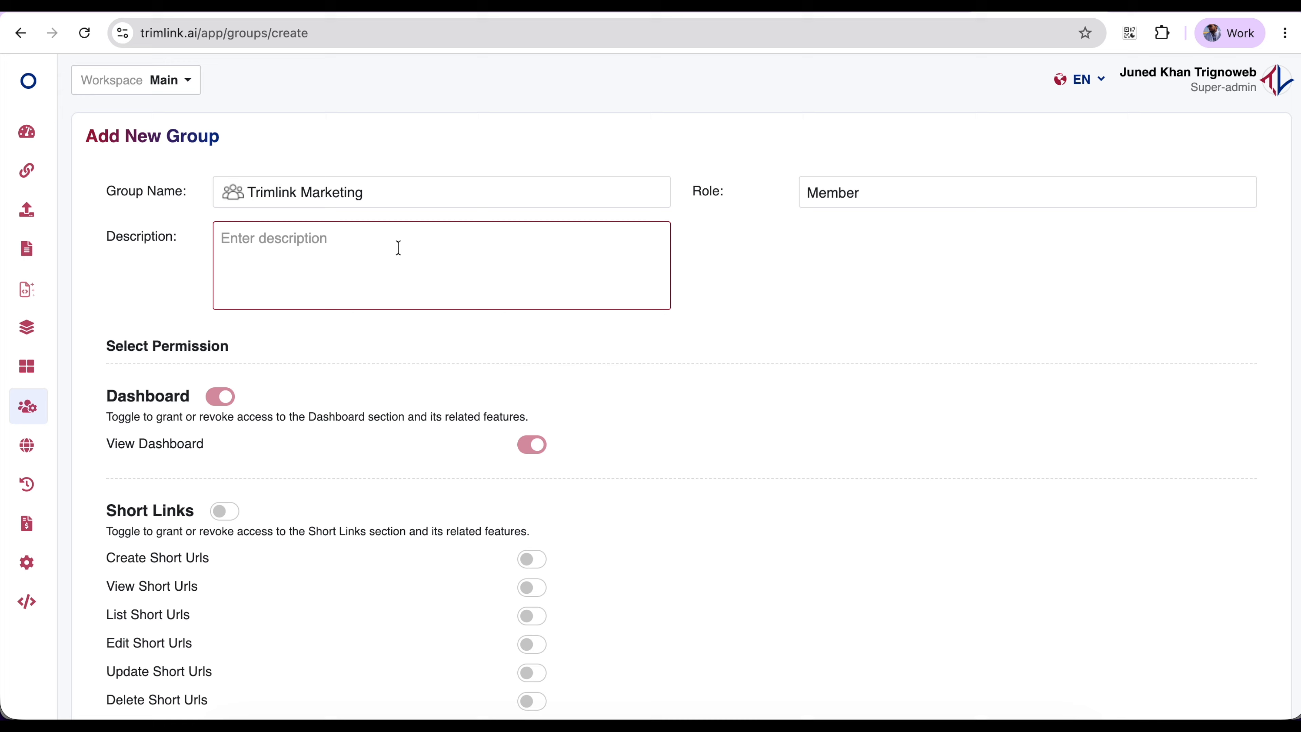
pyautogui.write('Triml')
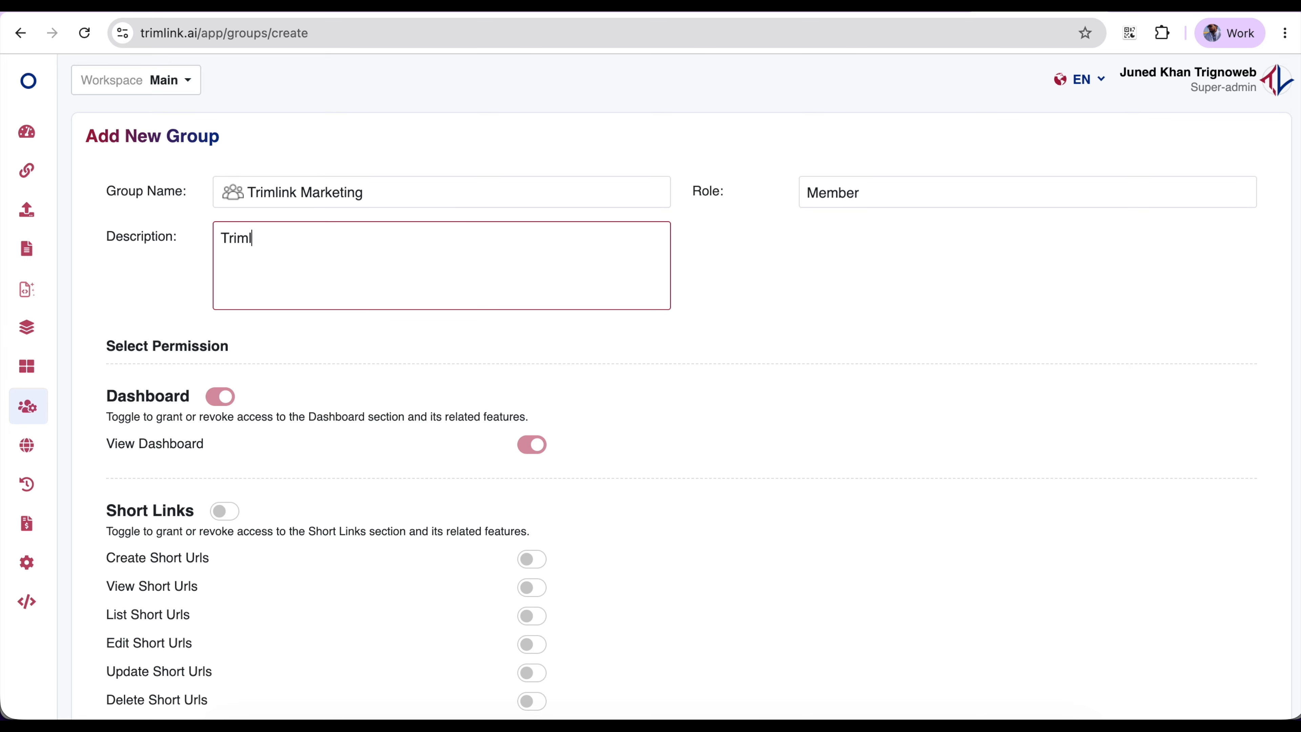
pyautogui.write('ink Marketing')
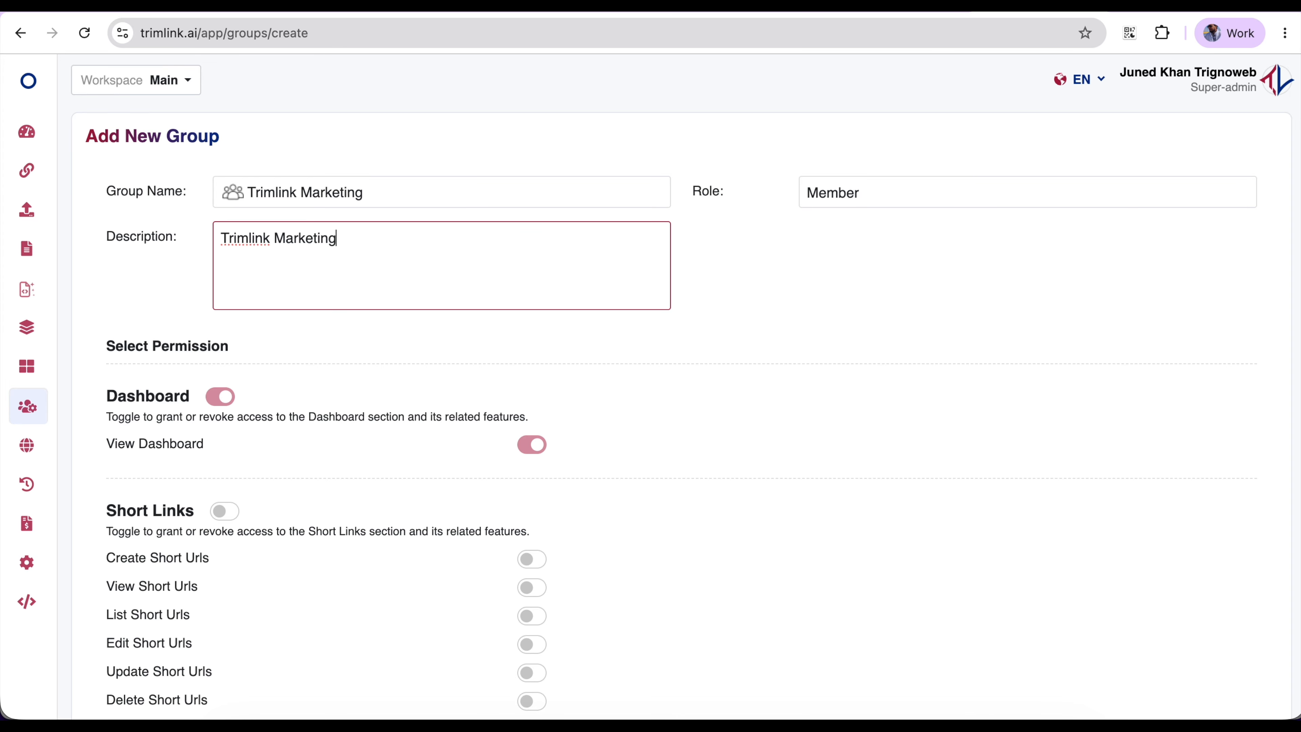
# Grant the group all Short Links and Domains permissions.
pyautogui.scroll(-7, 559, 362)
pyautogui.click(224, 172)
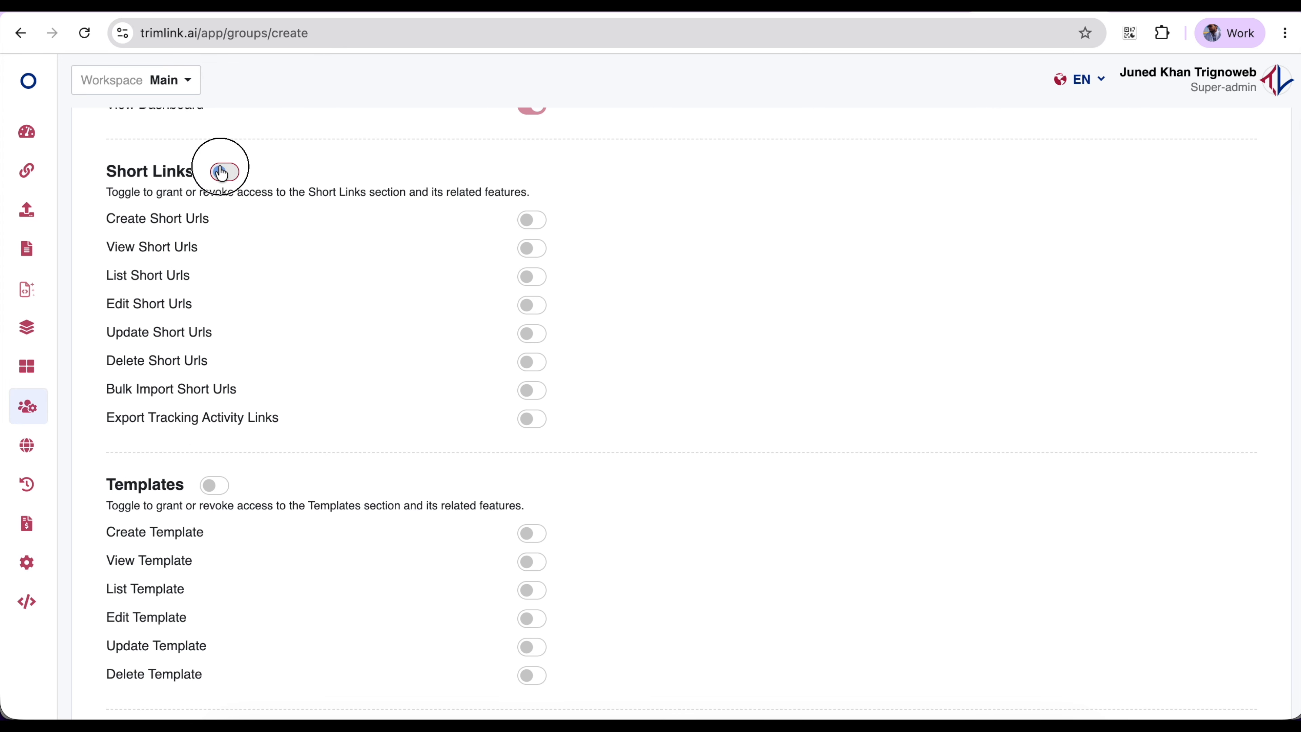
pyautogui.scroll(-7, 296, 494)
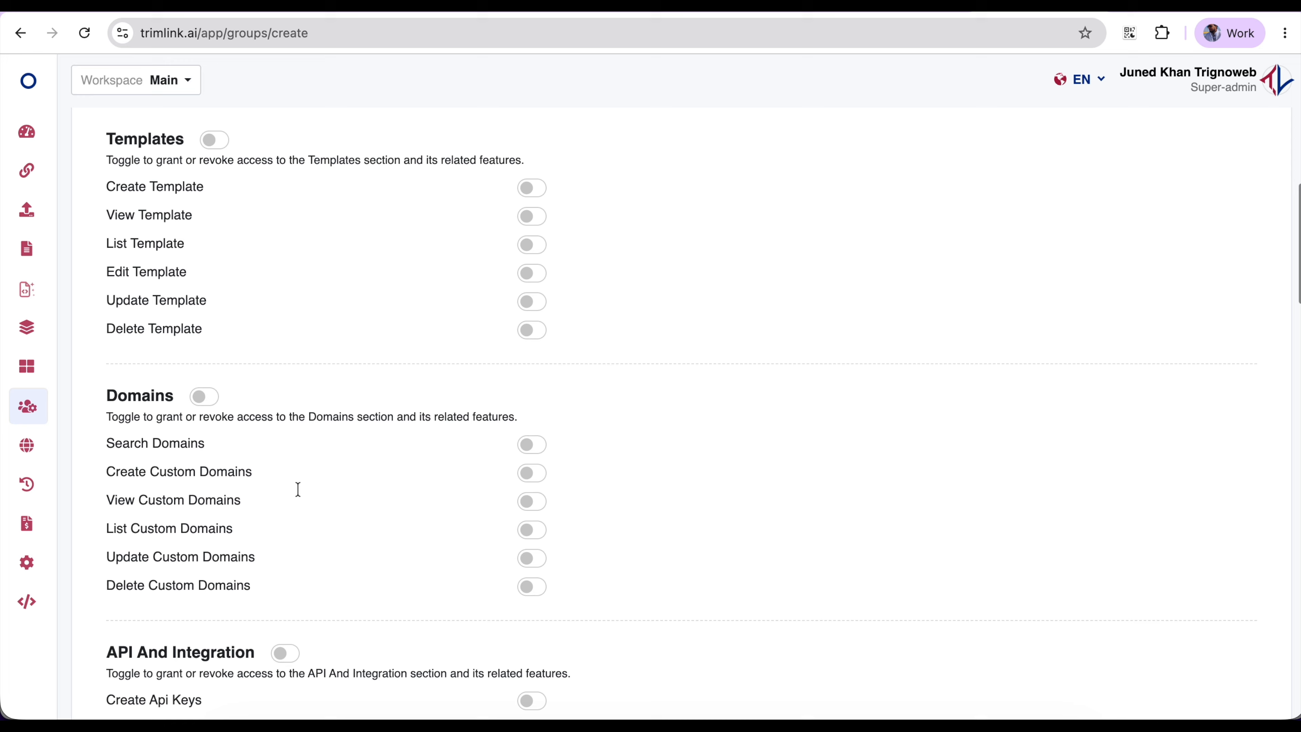
pyautogui.click(204, 375)
# Review the new group's form, including its permission sections, role and description.
pyautogui.scroll(14, 472, 378)
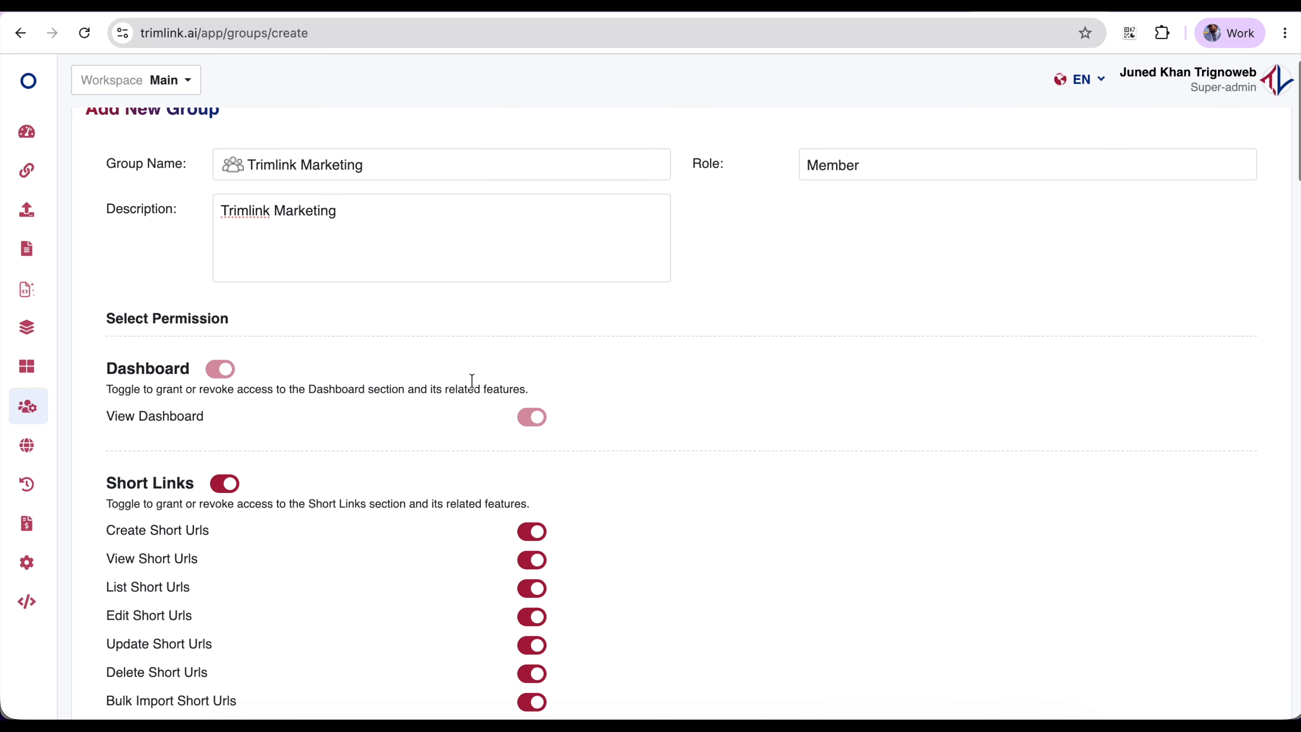
pyautogui.scroll(-20, 473, 386)
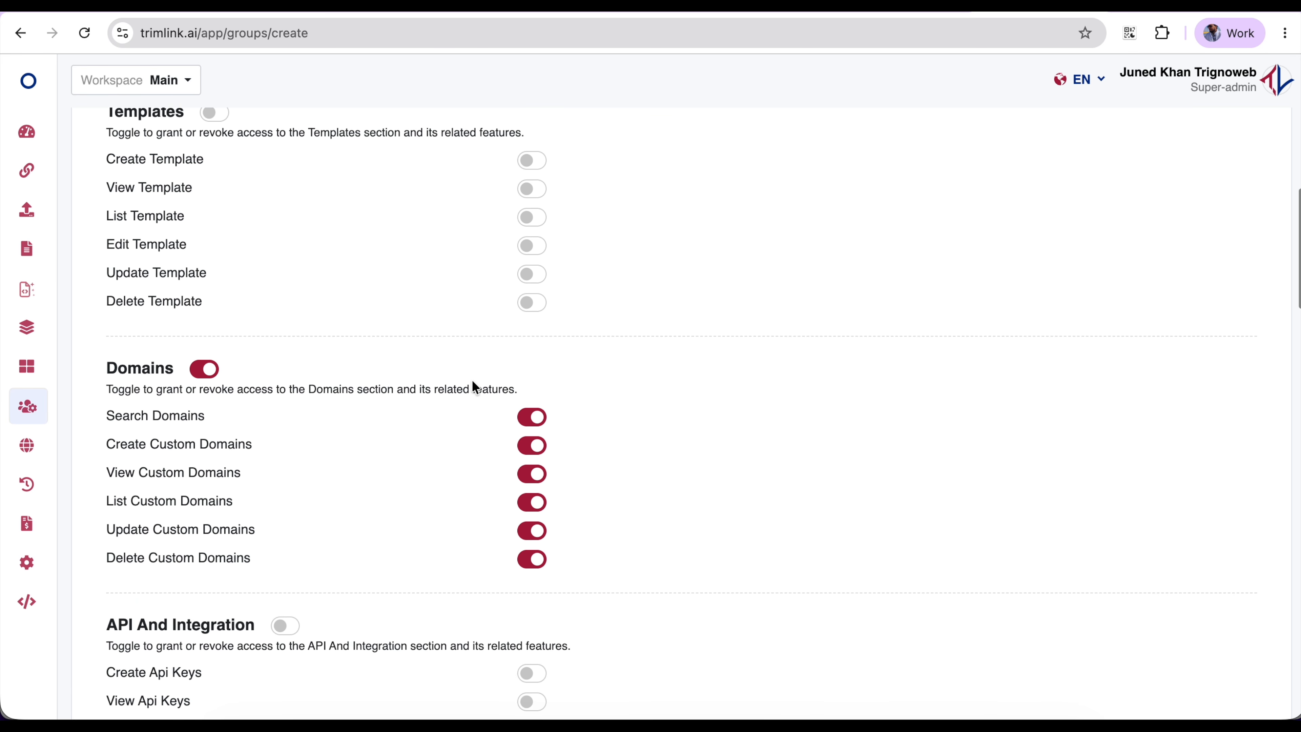
pyautogui.scroll(-20, 666, 458)
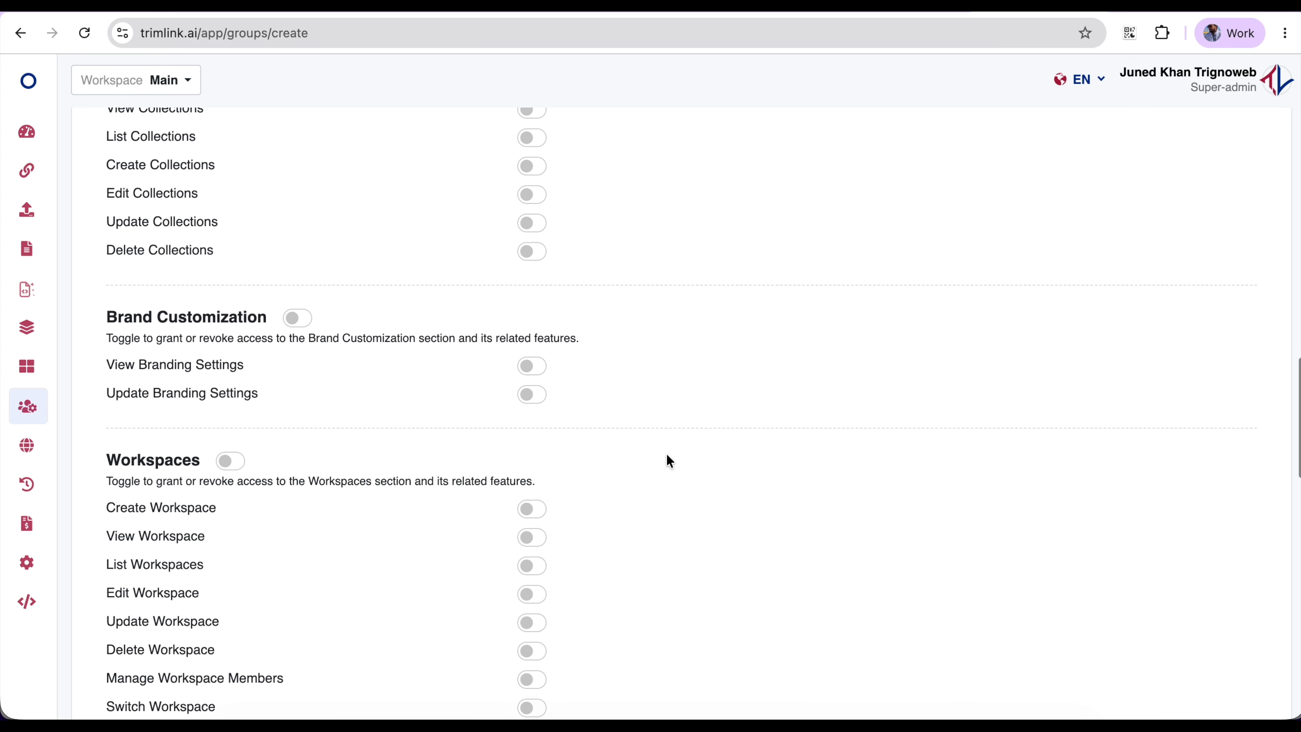
pyautogui.scroll(20, 1014, 576)
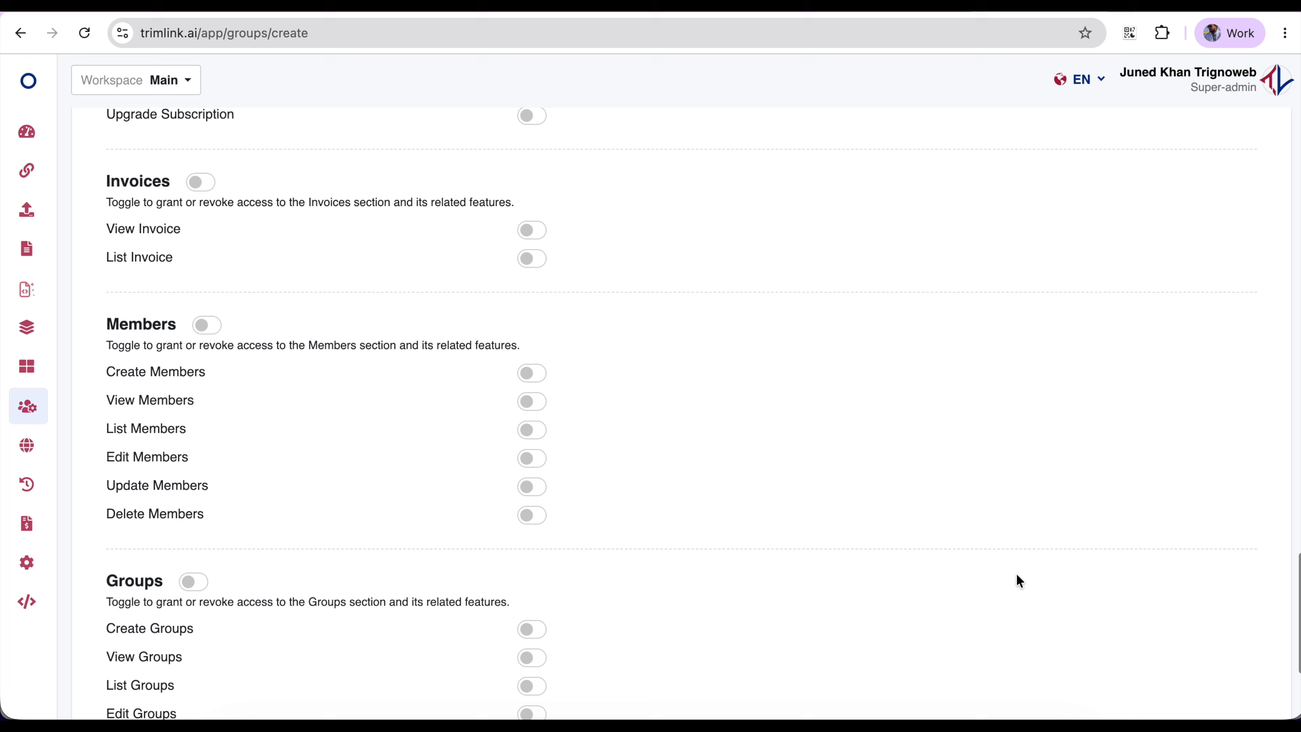
pyautogui.click(868, 193)
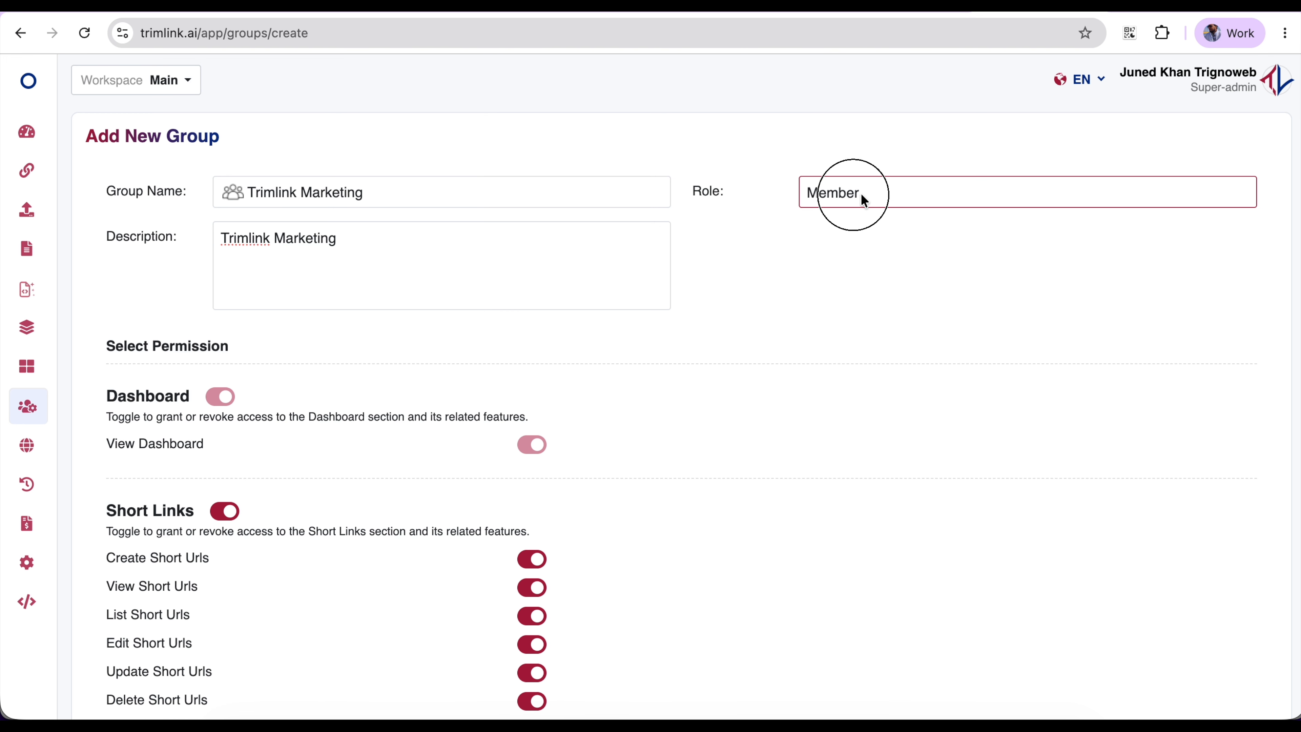
pyautogui.click(431, 283)
pyautogui.click(369, 233)
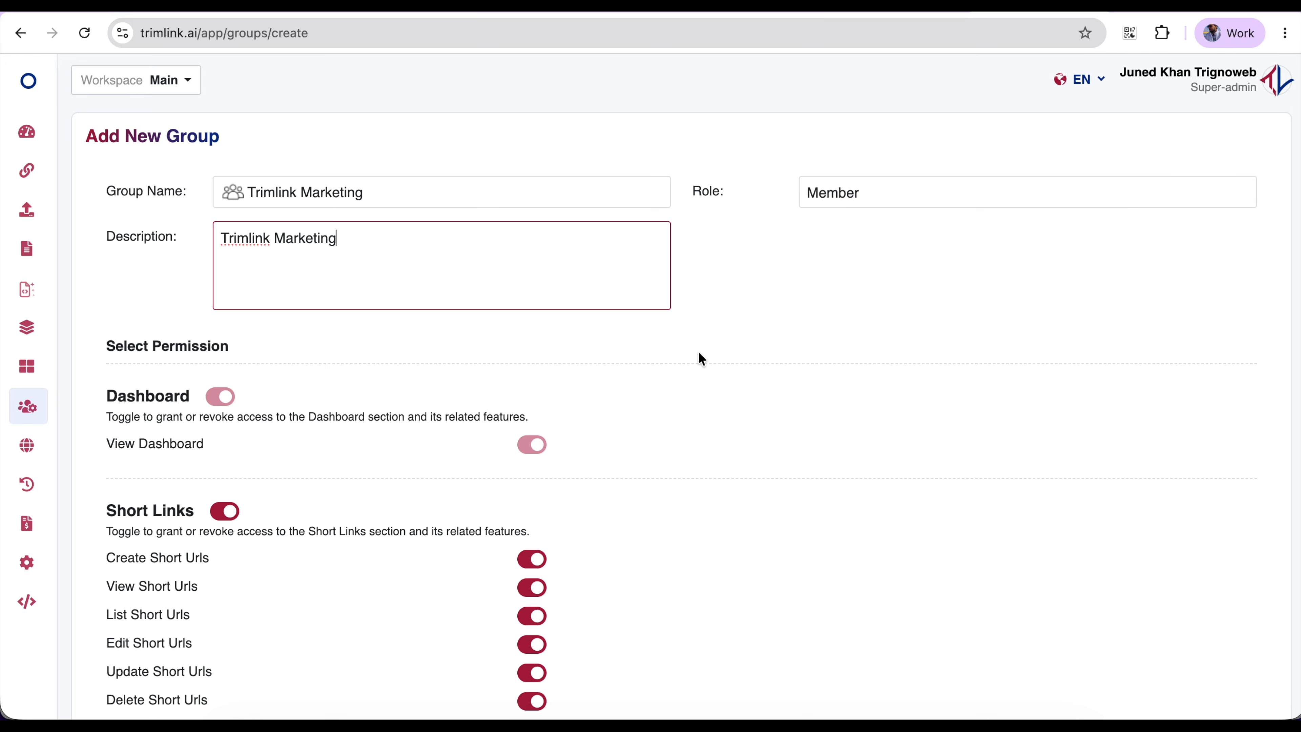
# Grant the group all Templates permissions.
pyautogui.scroll(-10, 701, 359)
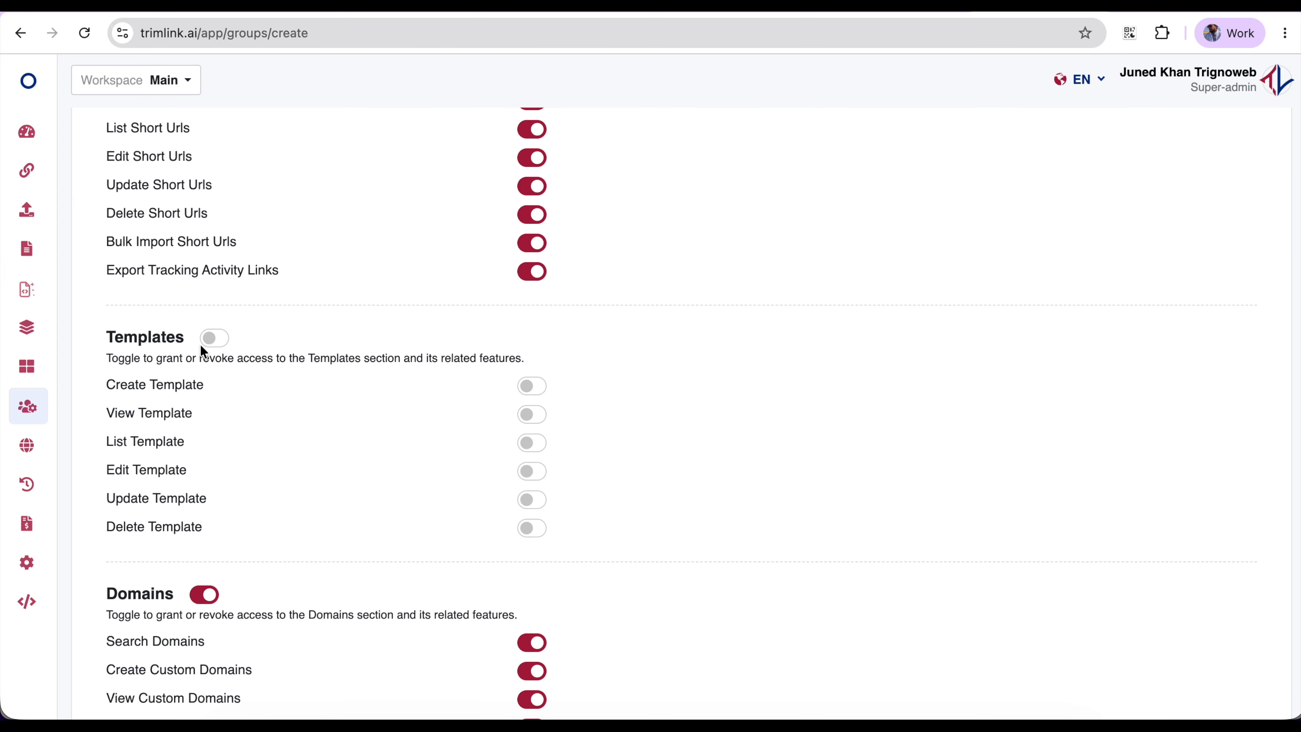
pyautogui.click(202, 344)
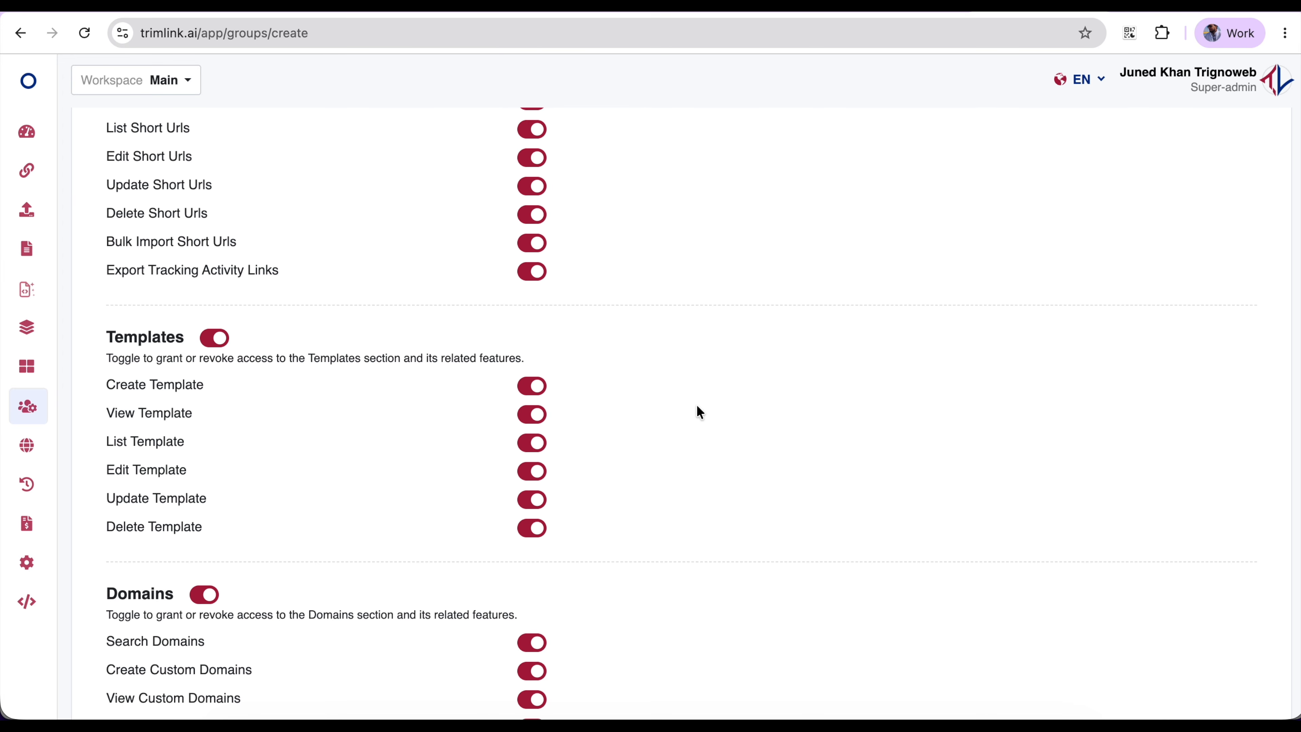
pyautogui.scroll(3, 697, 406)
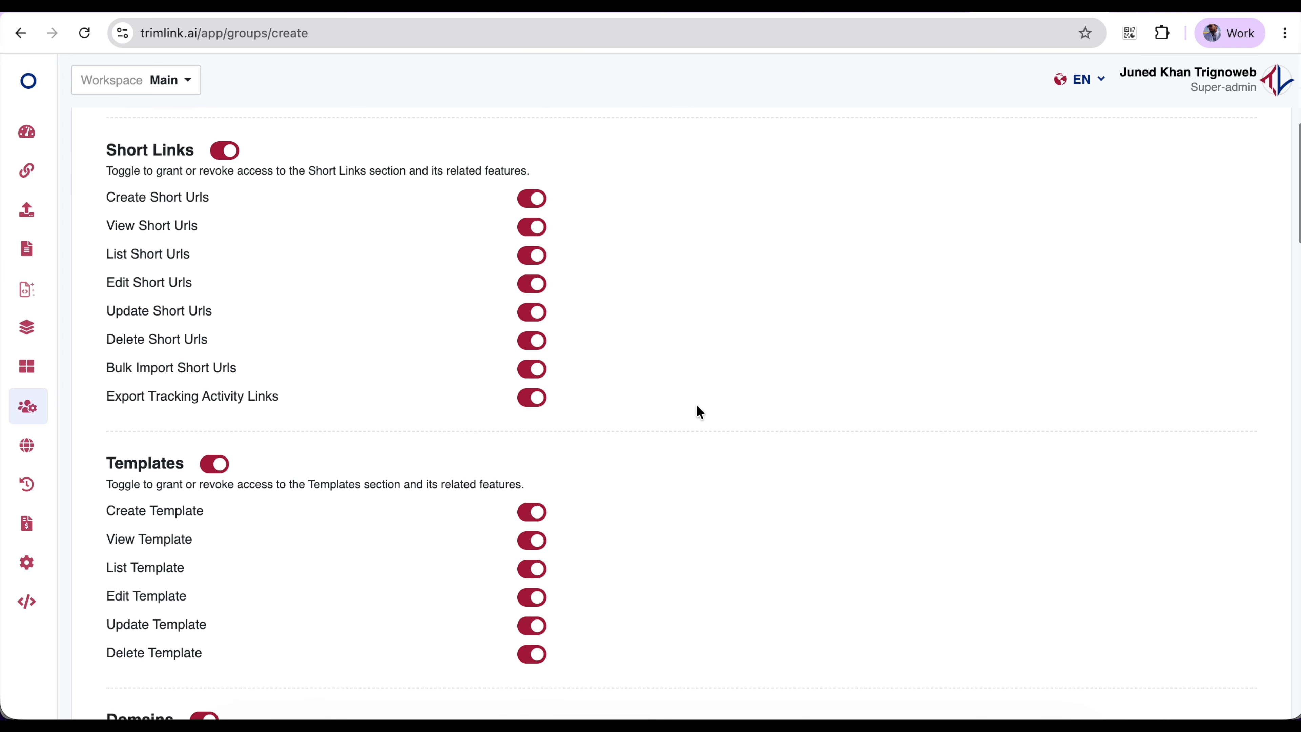
# Check the remaining permission sections and submit the Trimlink Marketing group.
pyautogui.scroll(-1, 697, 406)
pyautogui.scroll(-20, 697, 406)
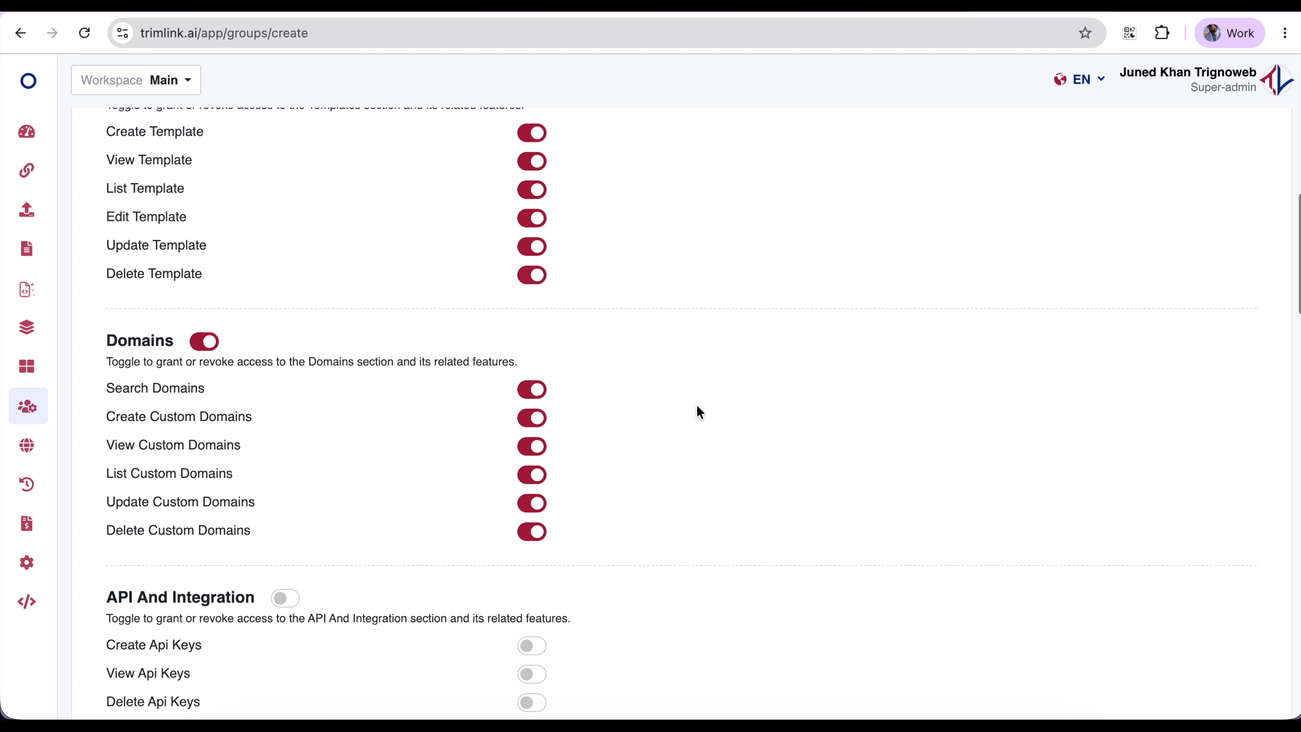
pyautogui.scroll(-15, 697, 406)
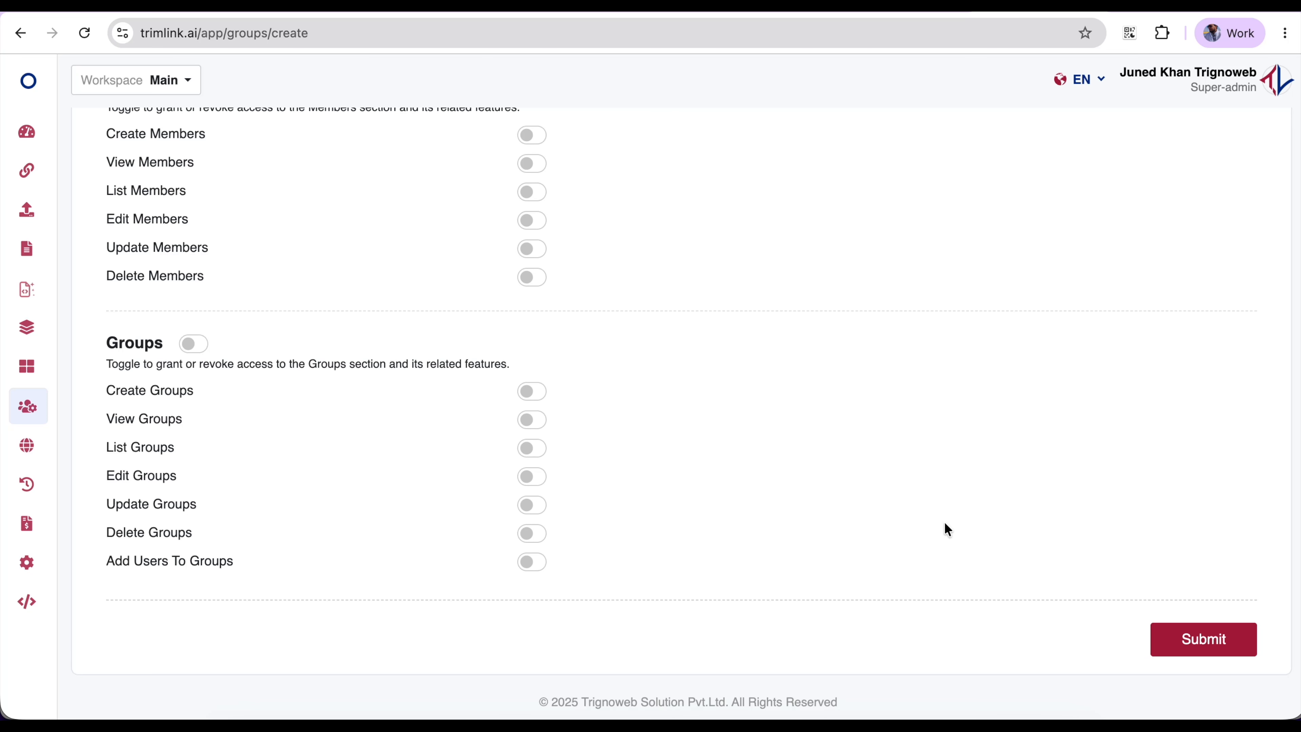
pyautogui.scroll(2, 1082, 392)
pyautogui.scroll(-2, 1082, 392)
pyautogui.click(1195, 631)
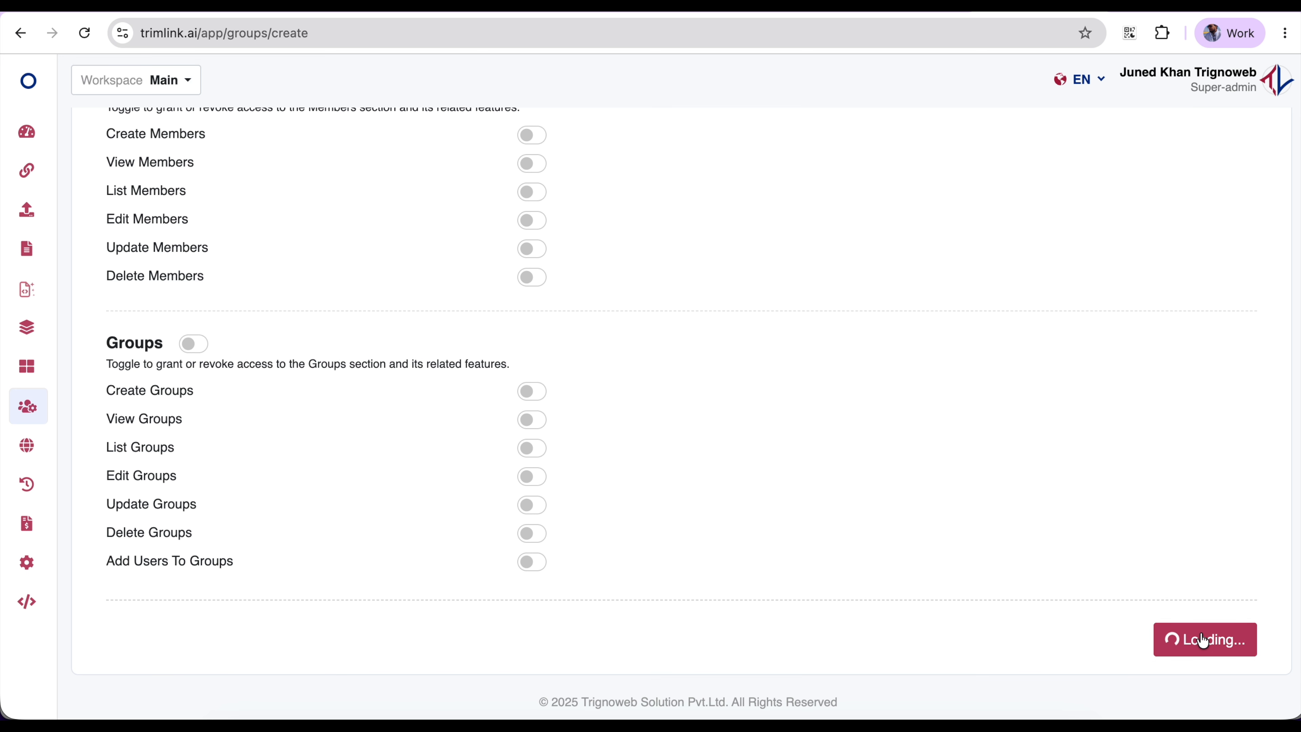
pyautogui.click(647, 478)
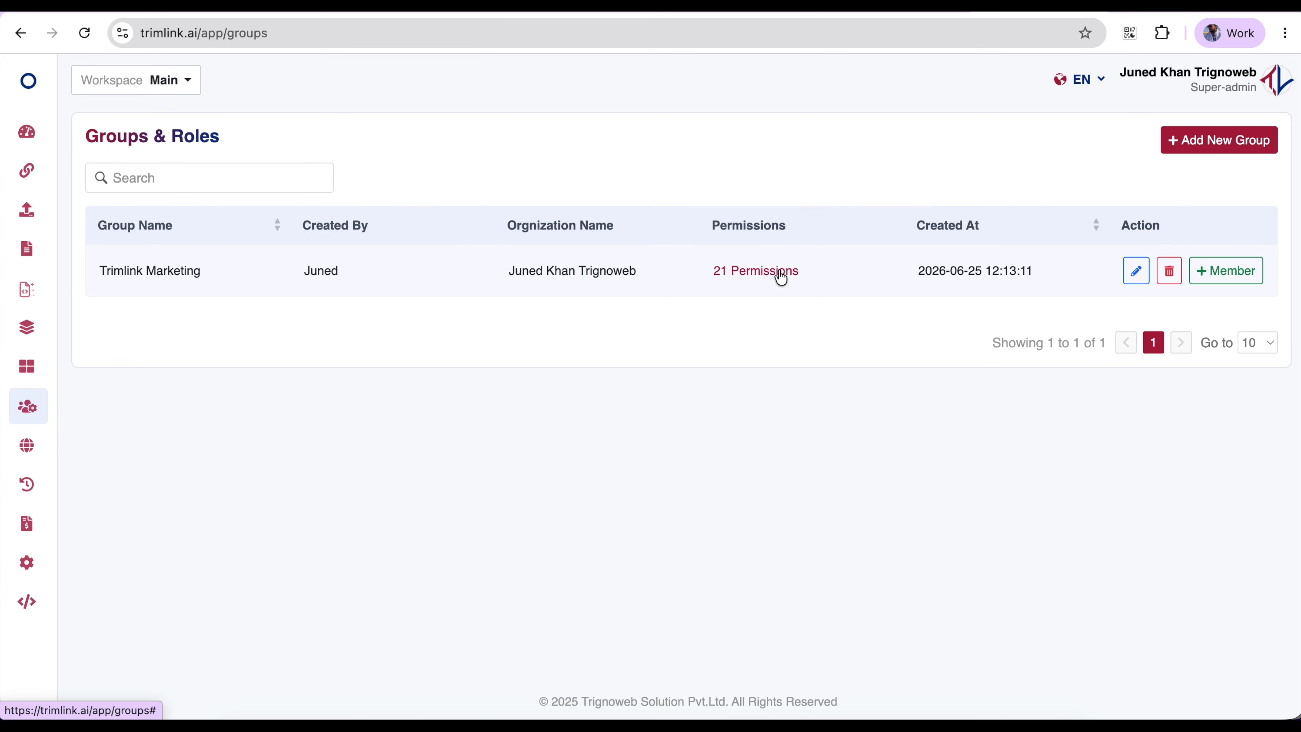
# Check which members can be added to the Trimlink Marketing group, and close the dialog without saving.
pyautogui.click(1238, 279)
pyautogui.click(605, 185)
pyautogui.click(509, 225)
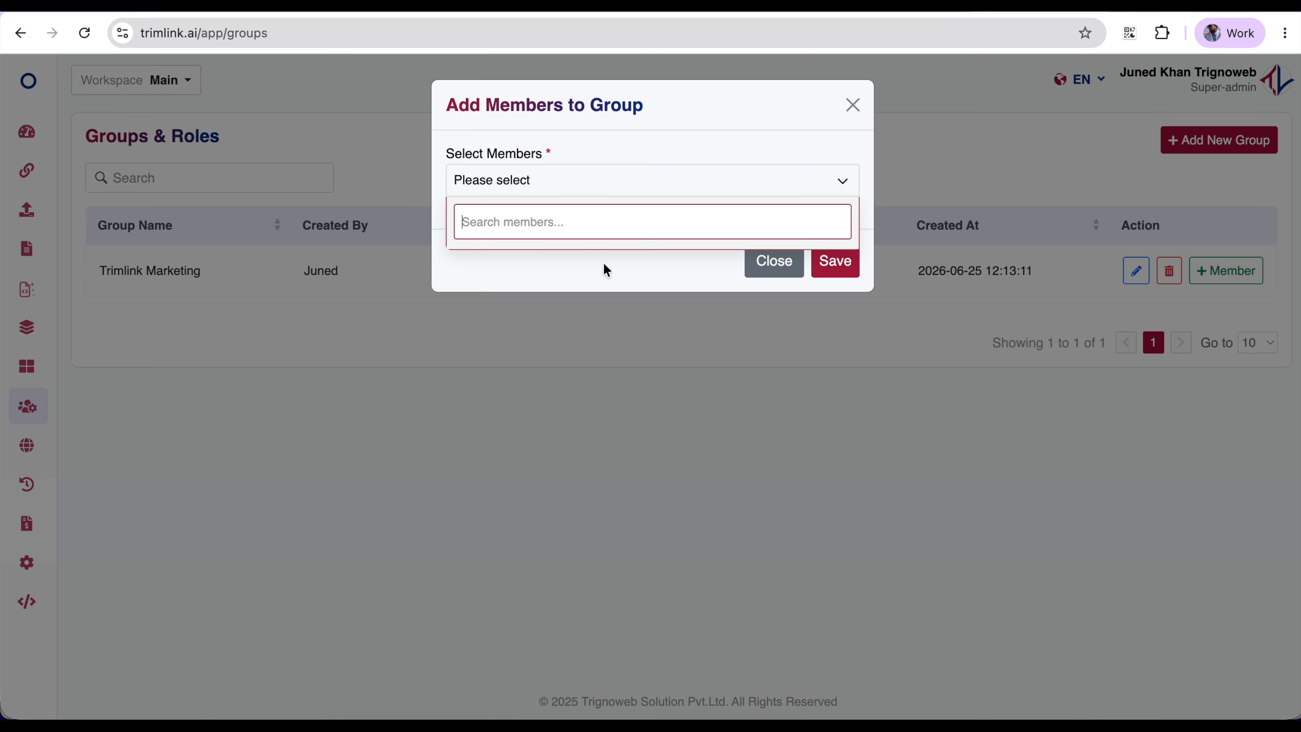
pyautogui.click(756, 271)
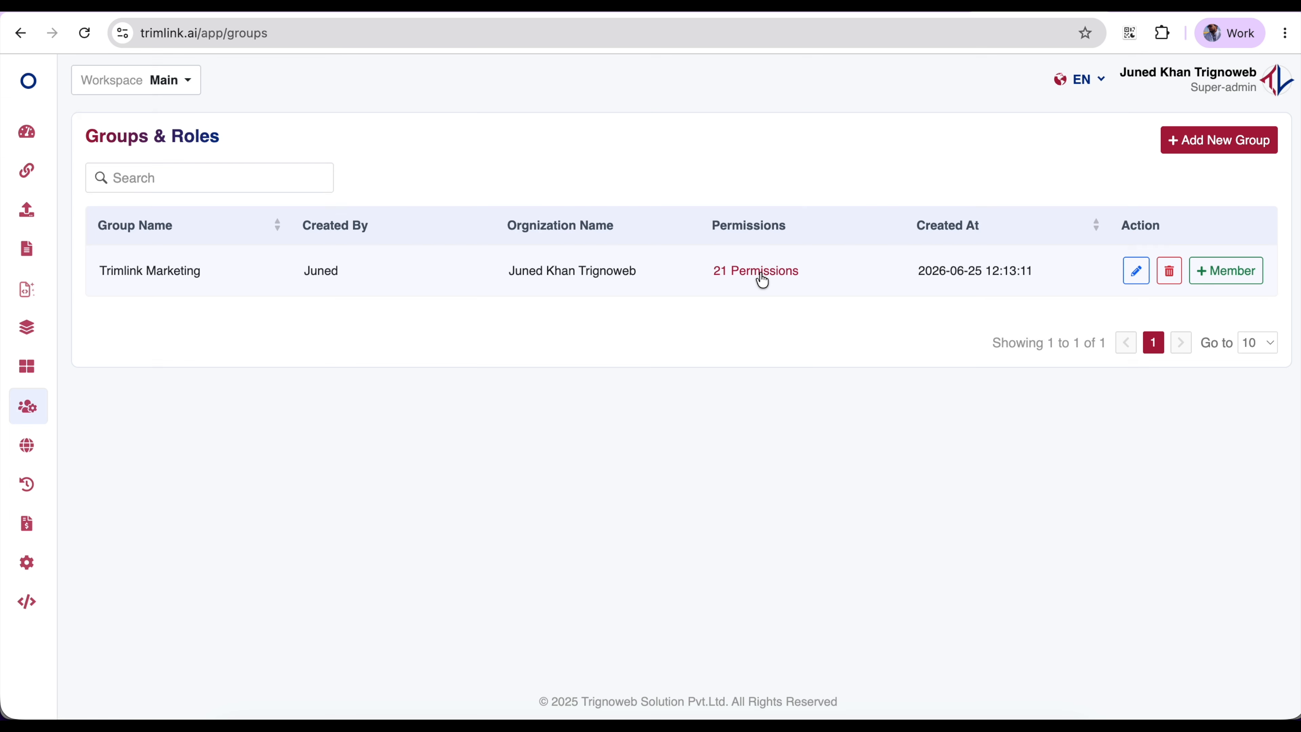
# Review the full list of permissions granted to the Trimlink Marketing group, and close the list.
pyautogui.click(740, 280)
pyautogui.scroll(-5, 723, 336)
pyautogui.scroll(5, 723, 336)
pyautogui.click(853, 105)
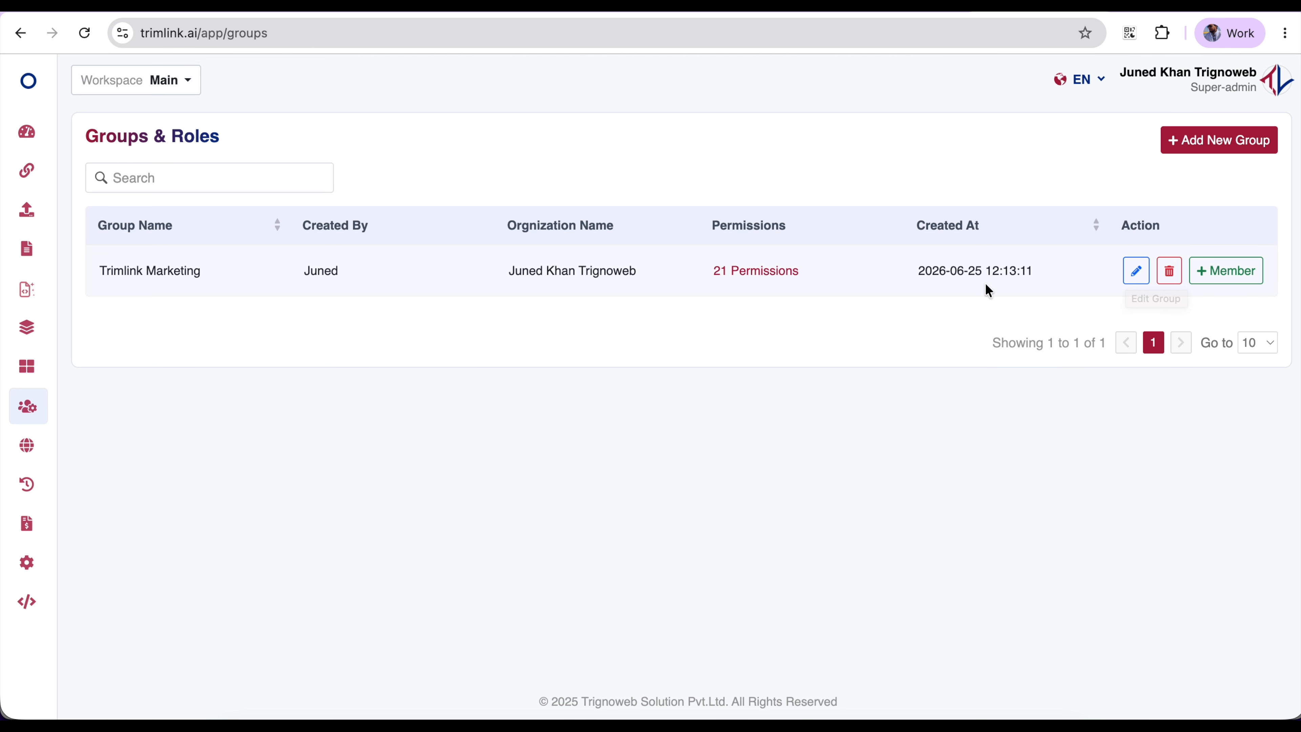
# Open the Trimlink Marketing group for editing, review its details and permission sections, and resubmit it without changes.
pyautogui.click(1137, 272)
pyautogui.scroll(-10, 666, 478)
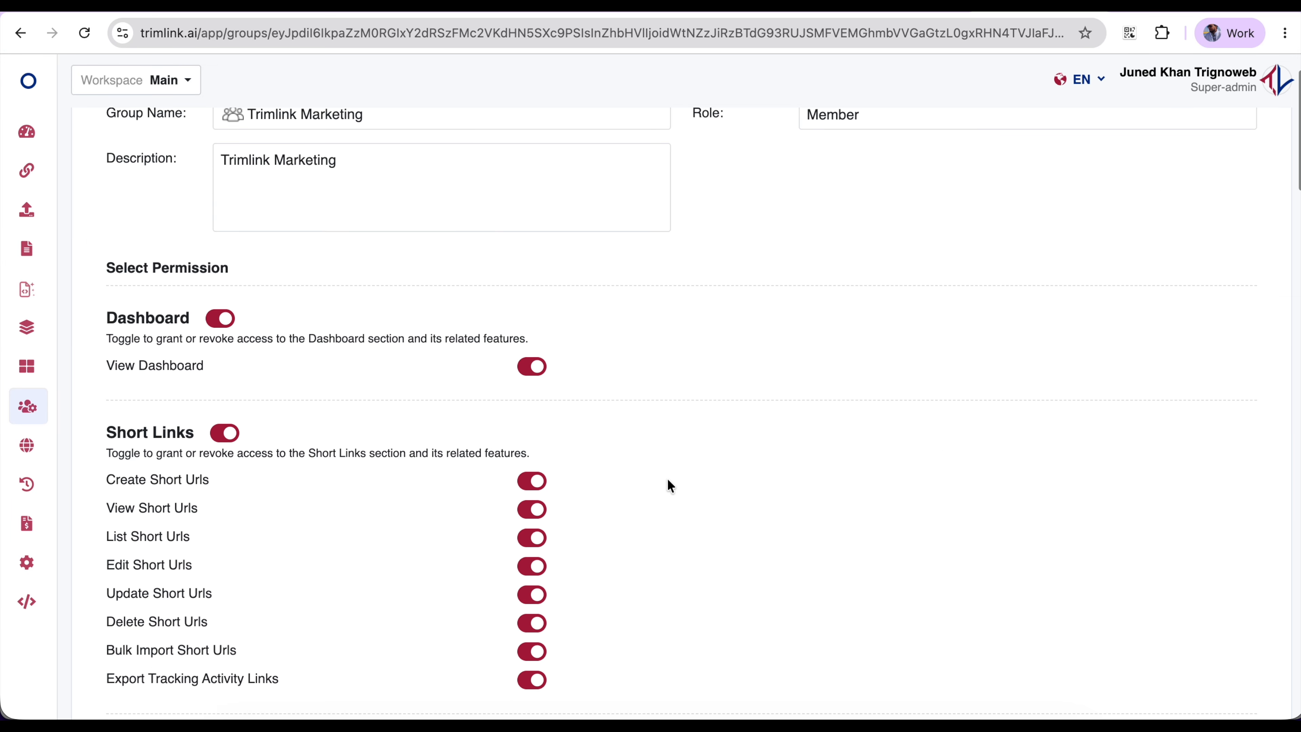
pyautogui.scroll(-10, 667, 480)
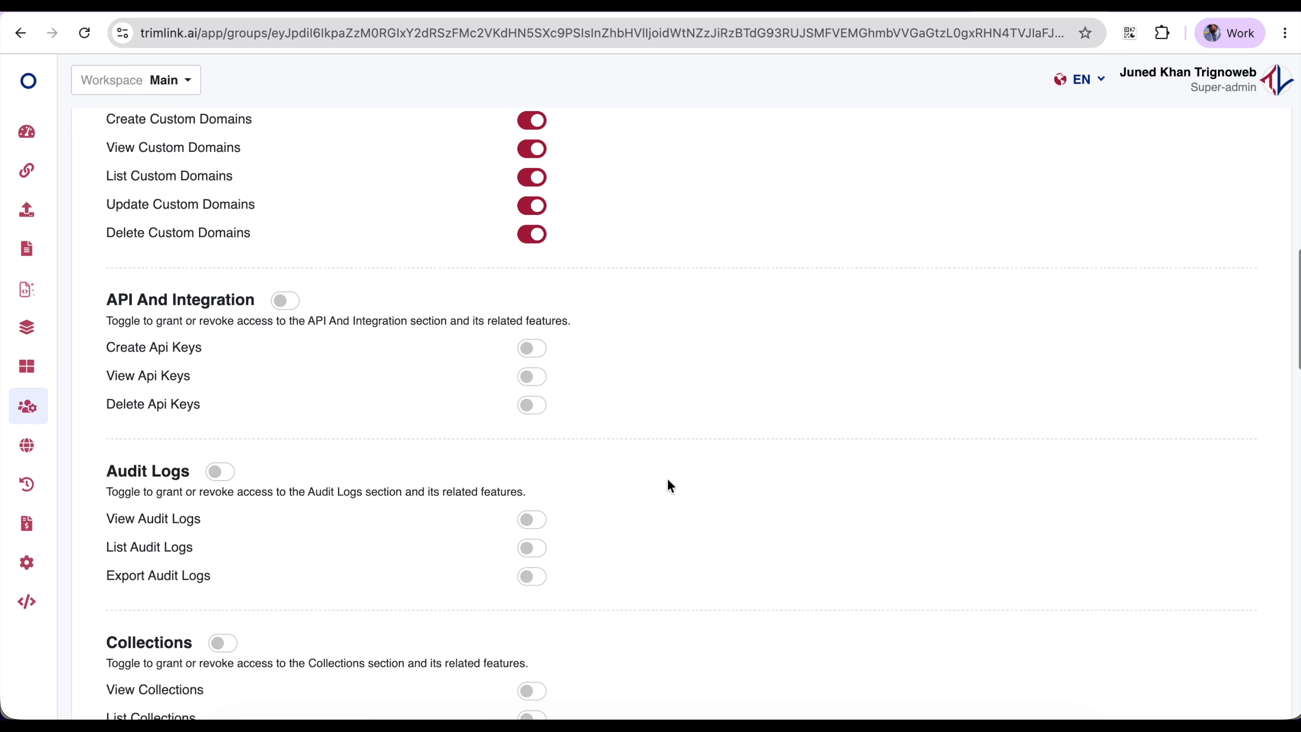
pyautogui.scroll(-19, 667, 480)
pyautogui.scroll(-12, 666, 485)
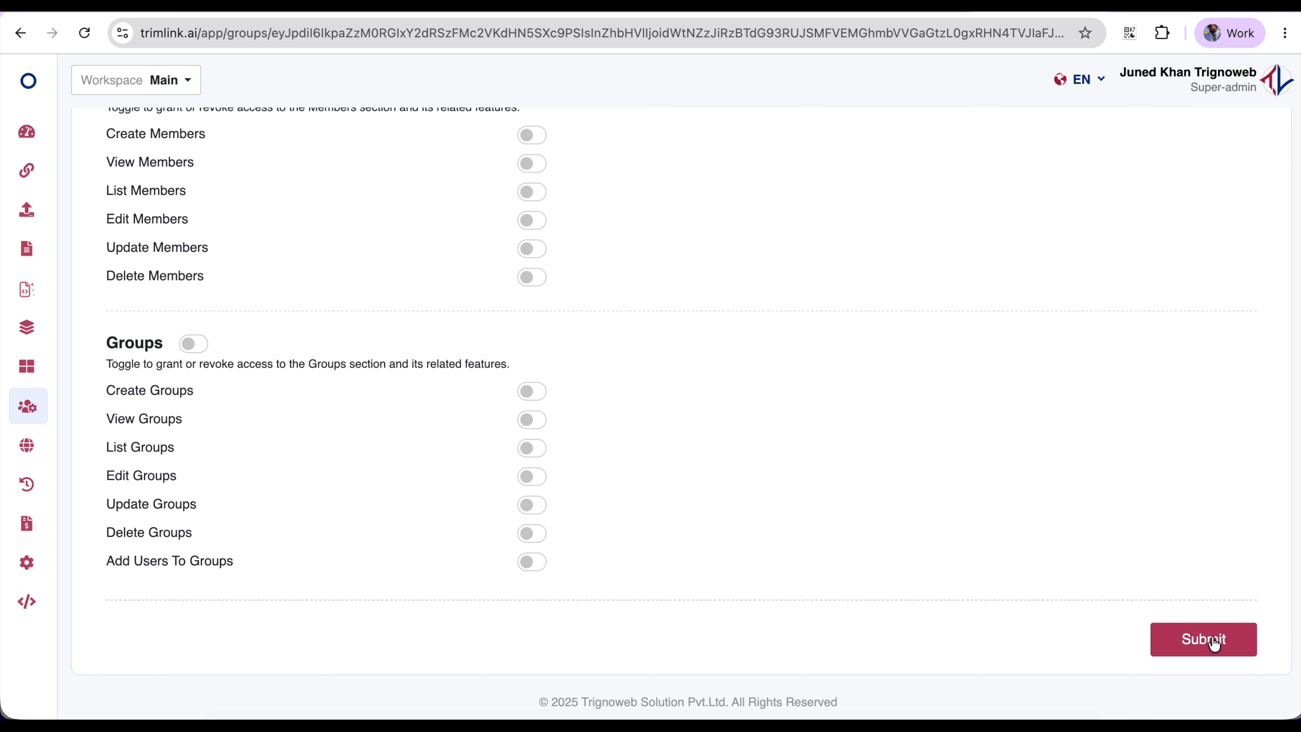
pyautogui.click(1201, 637)
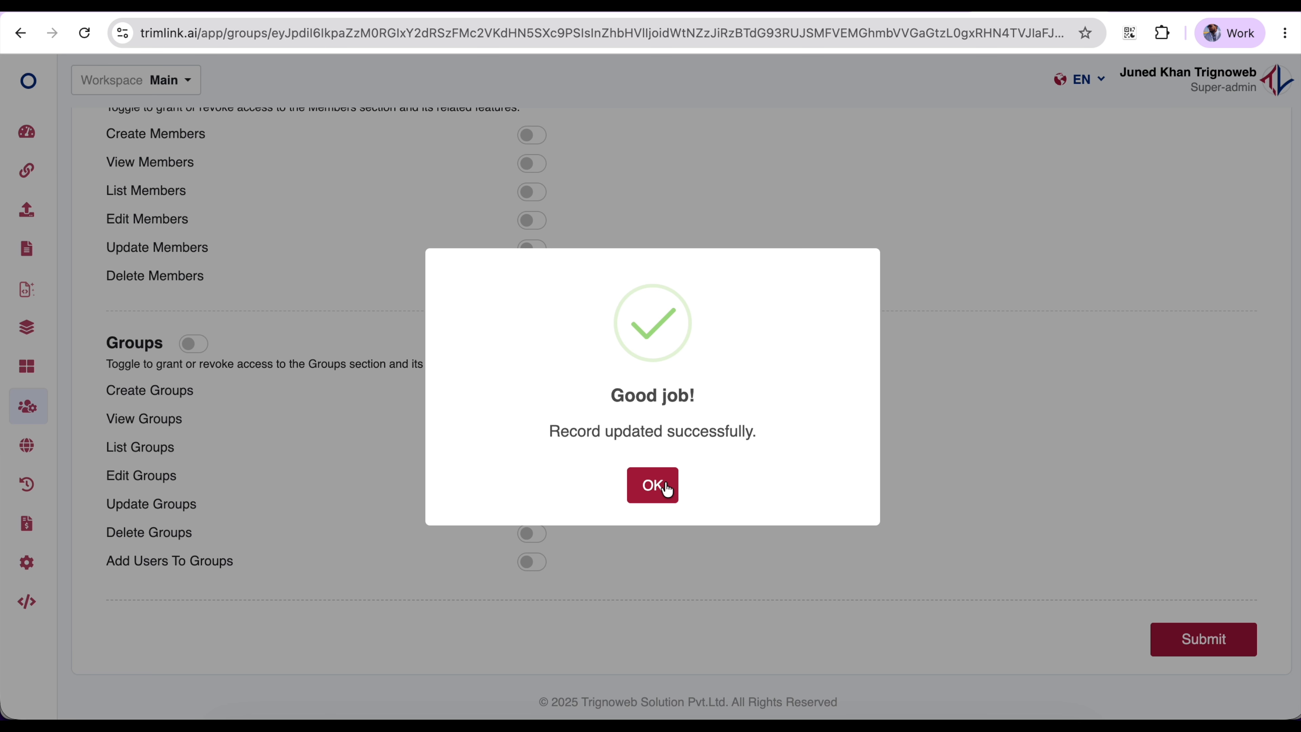
pyautogui.click(666, 490)
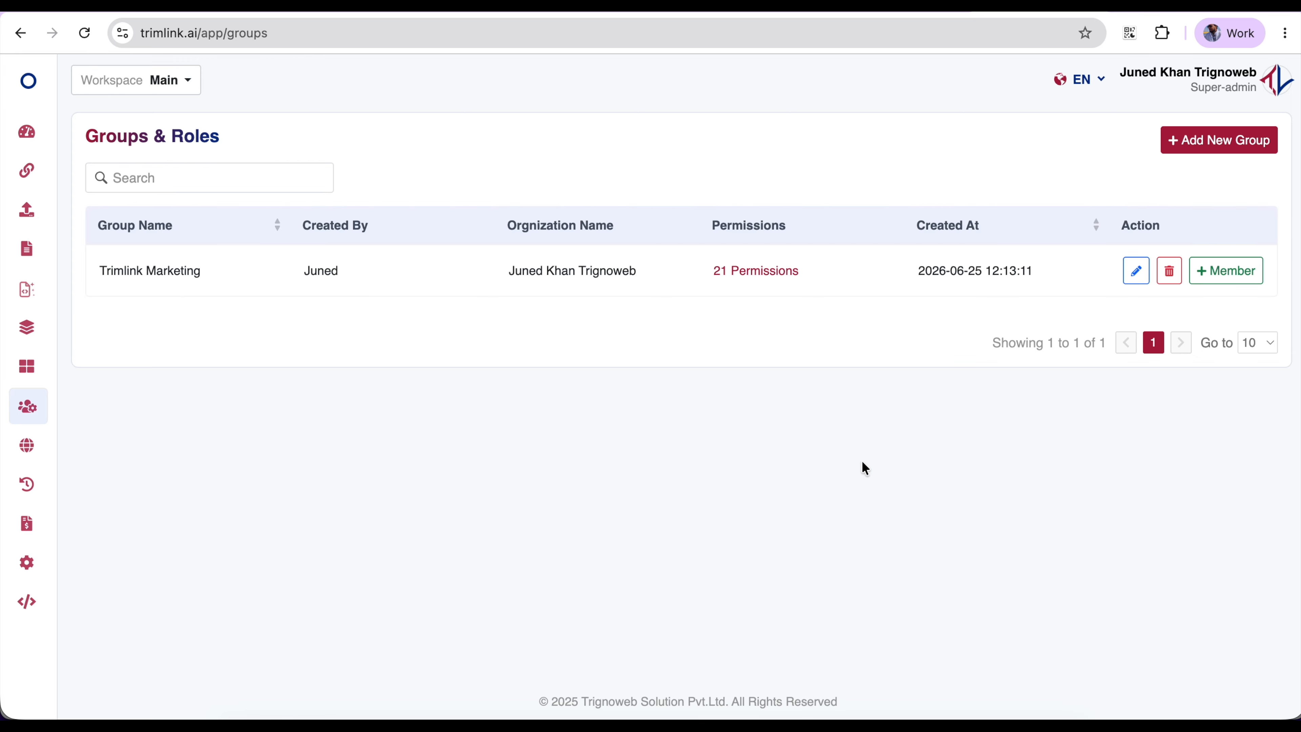
# Grant the Trimlink Marketing group all API And Integration permissions and save the updated group.
pyautogui.click(1135, 271)
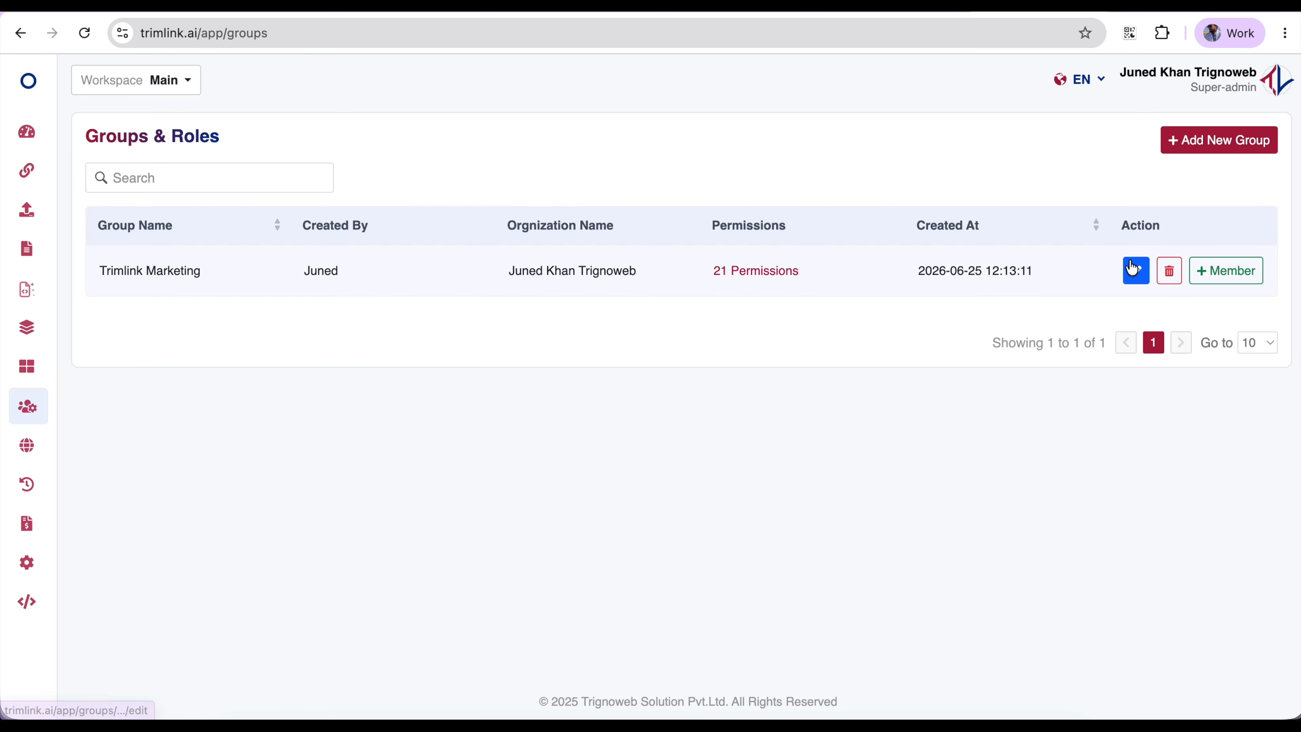
pyautogui.scroll(-15, 421, 579)
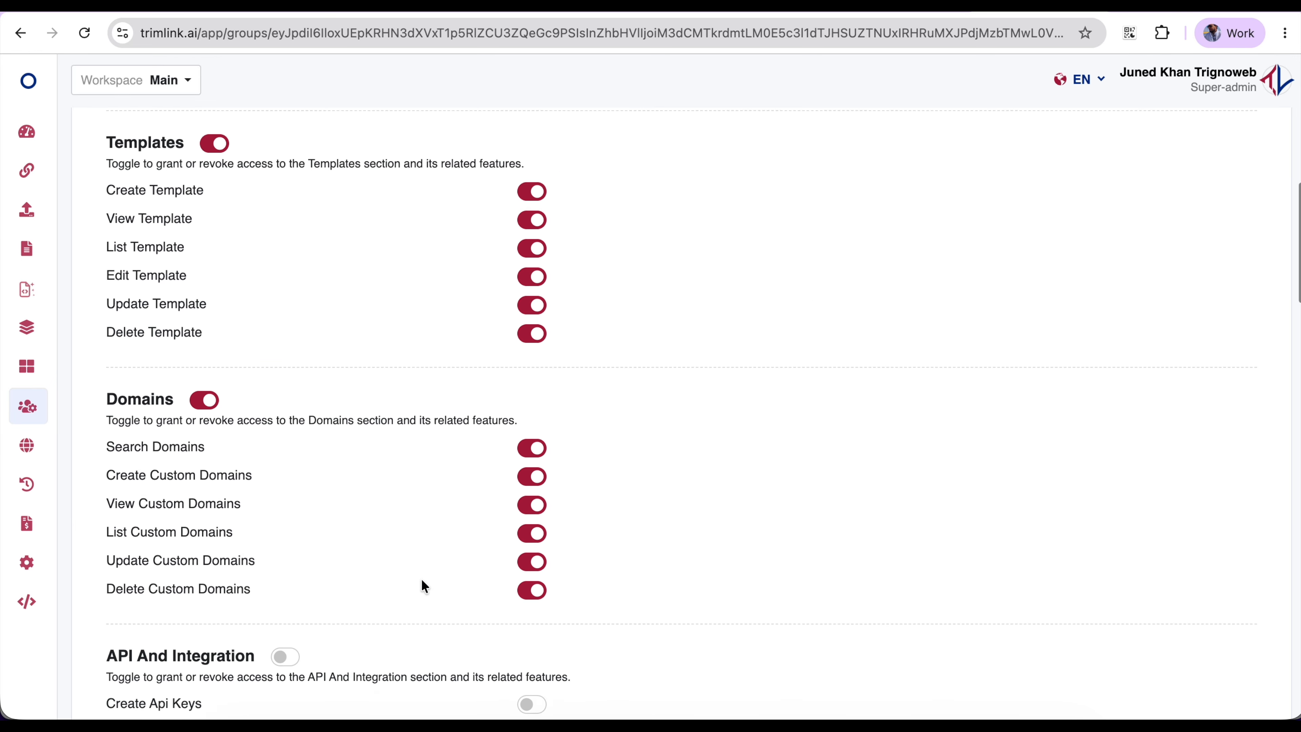
pyautogui.click(285, 491)
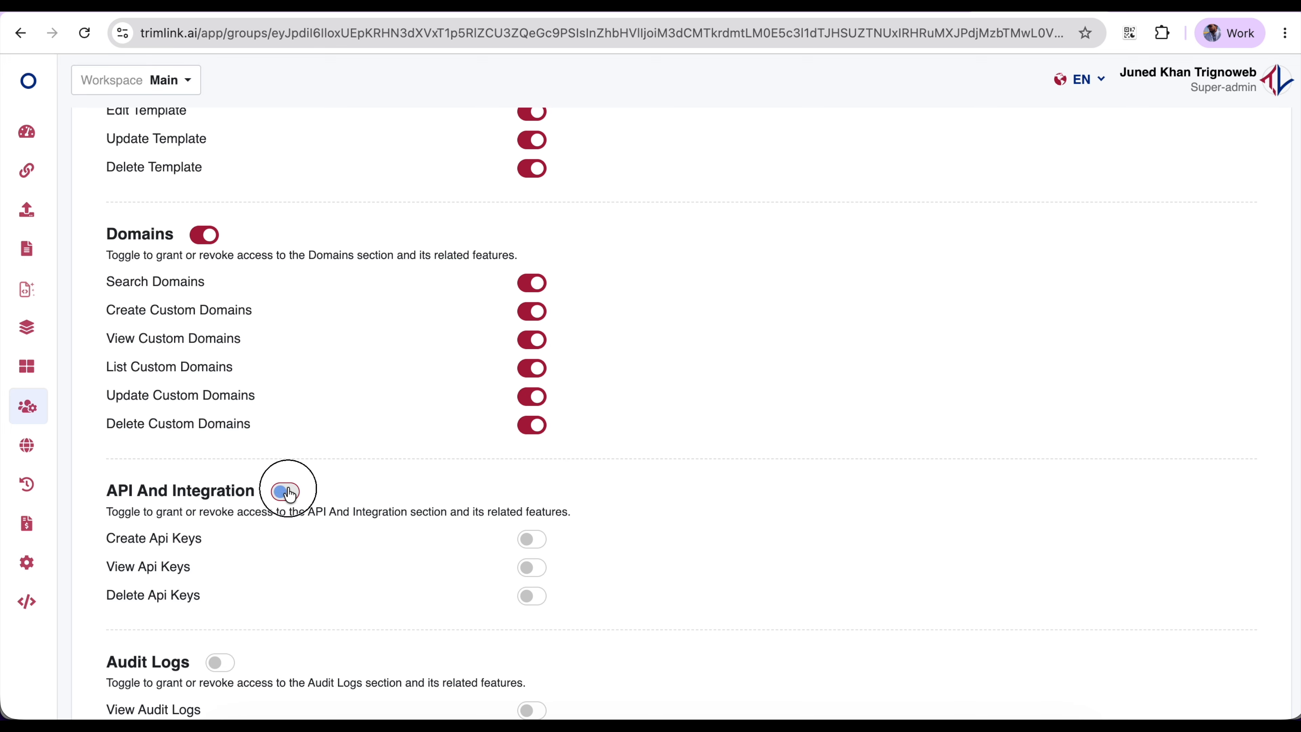
pyautogui.scroll(-10, 742, 496)
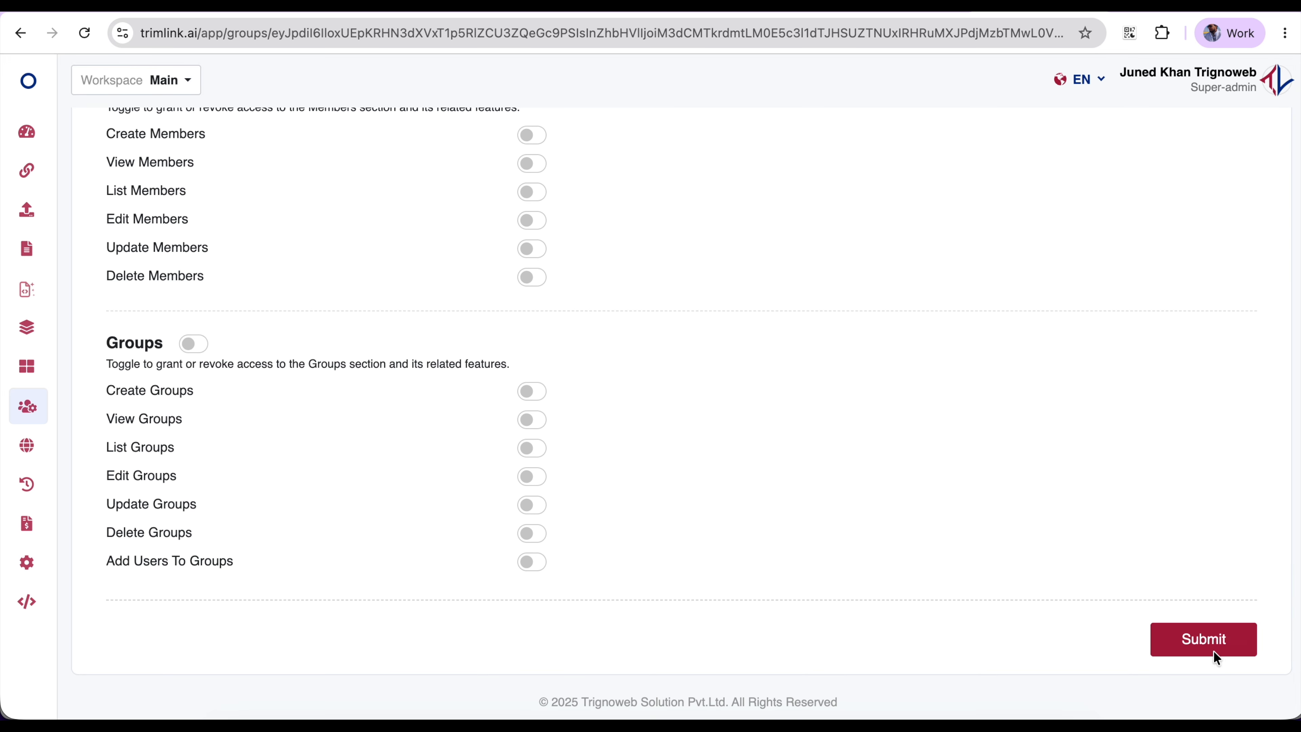
pyautogui.click(1209, 641)
pyautogui.click(642, 477)
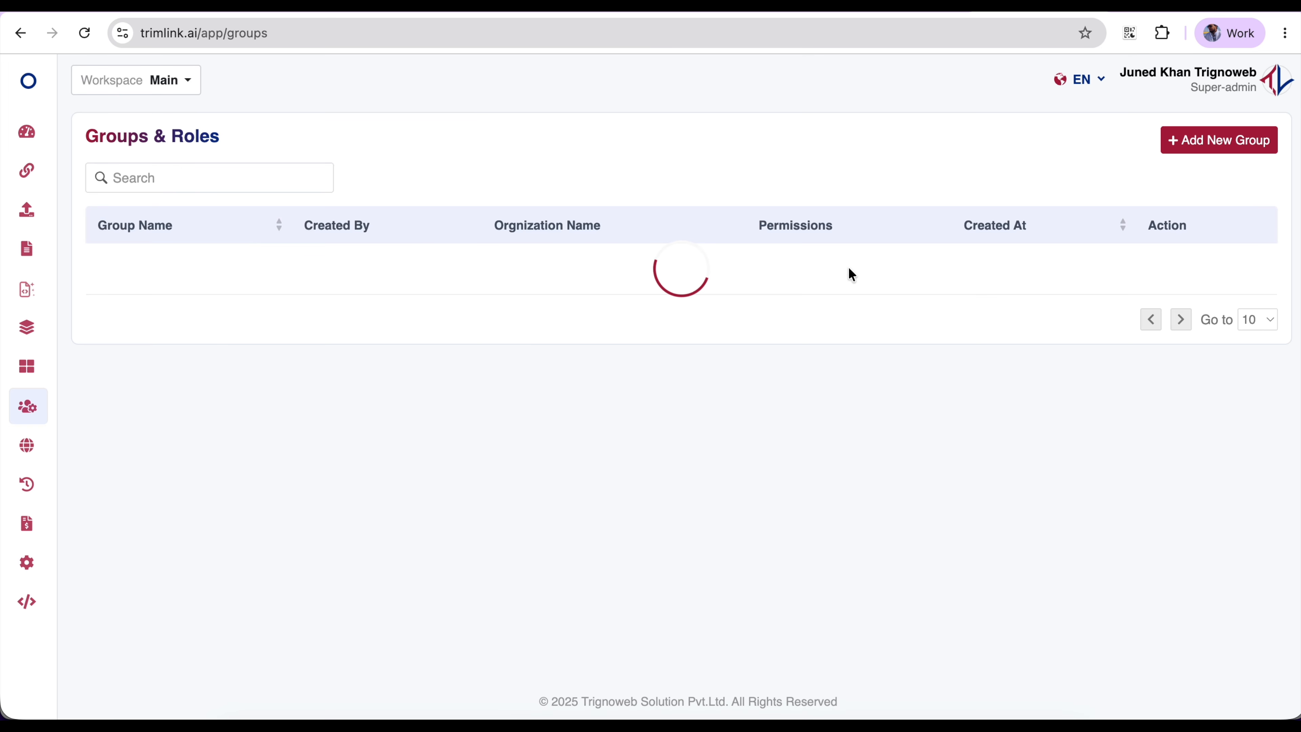
# Check the Trimlink Marketing group's updated permission list for the API key permissions, and close the list.
pyautogui.click(767, 272)
pyautogui.scroll(-7, 585, 321)
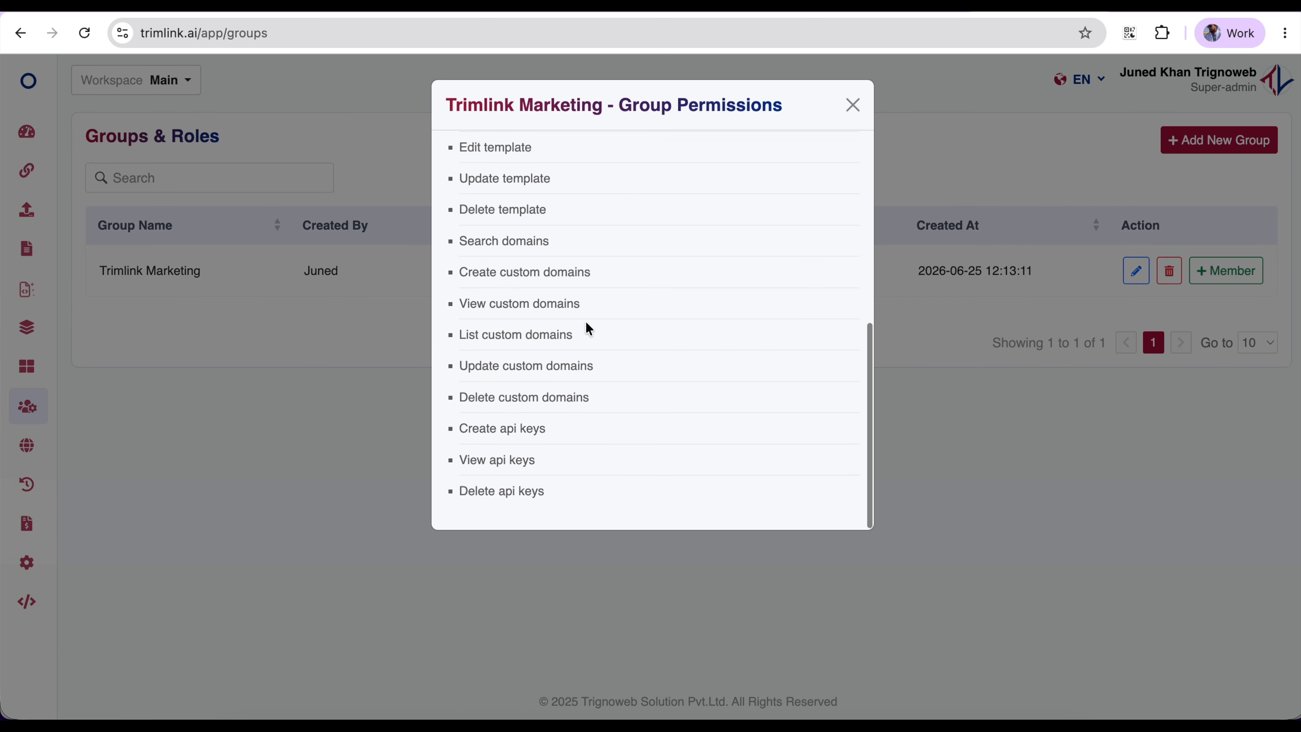
pyautogui.scroll(7, 587, 316)
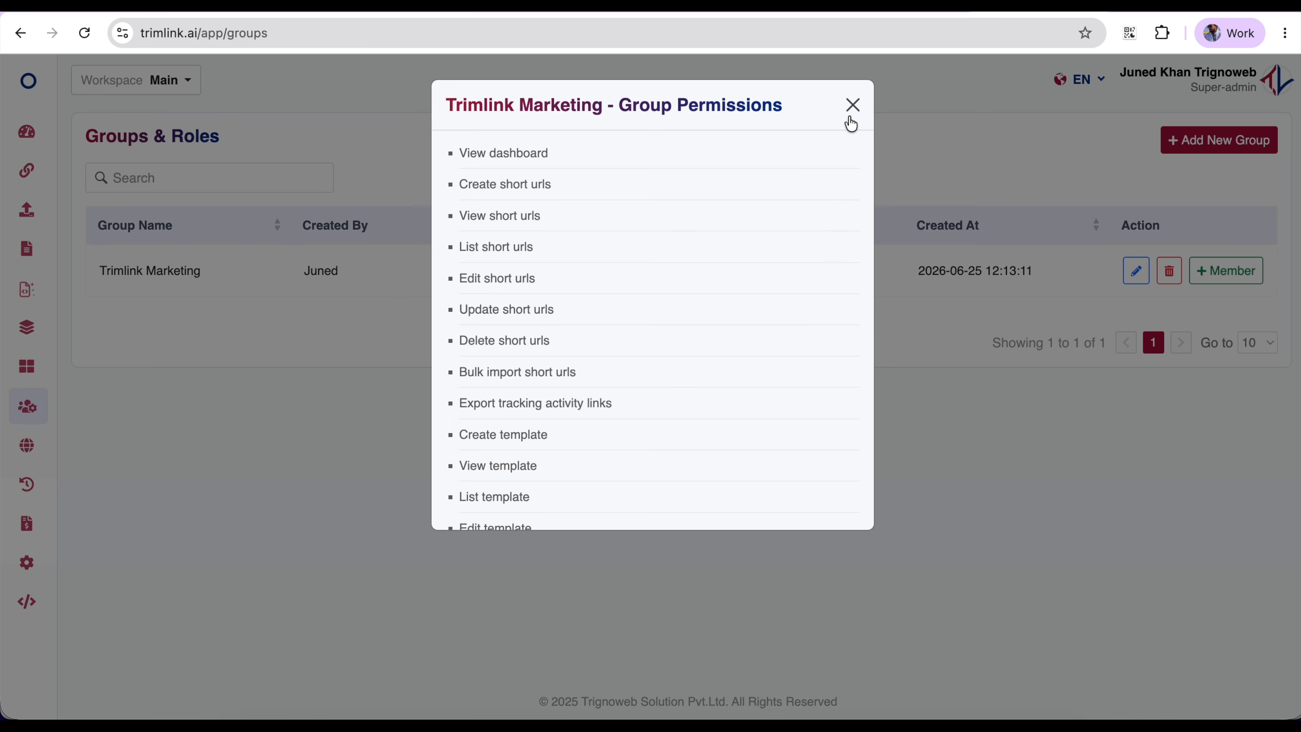
pyautogui.click(852, 107)
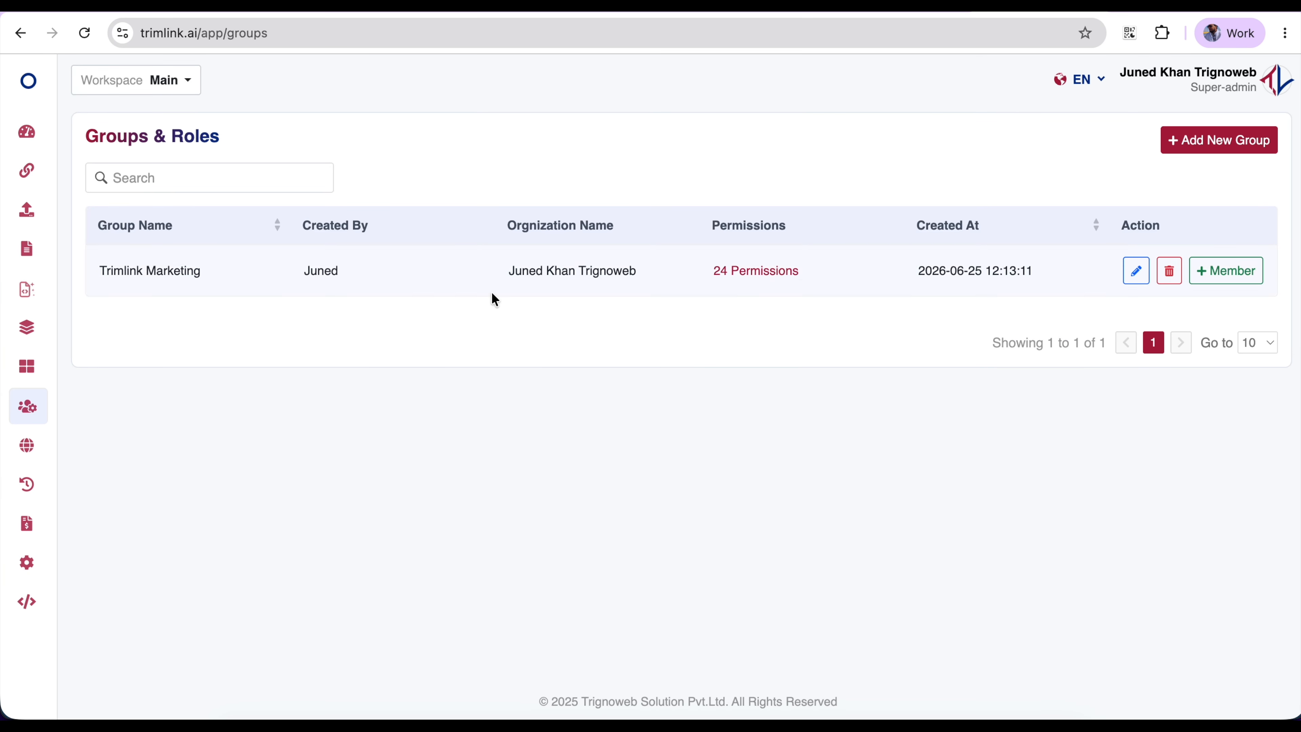
# Delete the Trimlink Marketing group and confirm the deletion.
pyautogui.click(1168, 271)
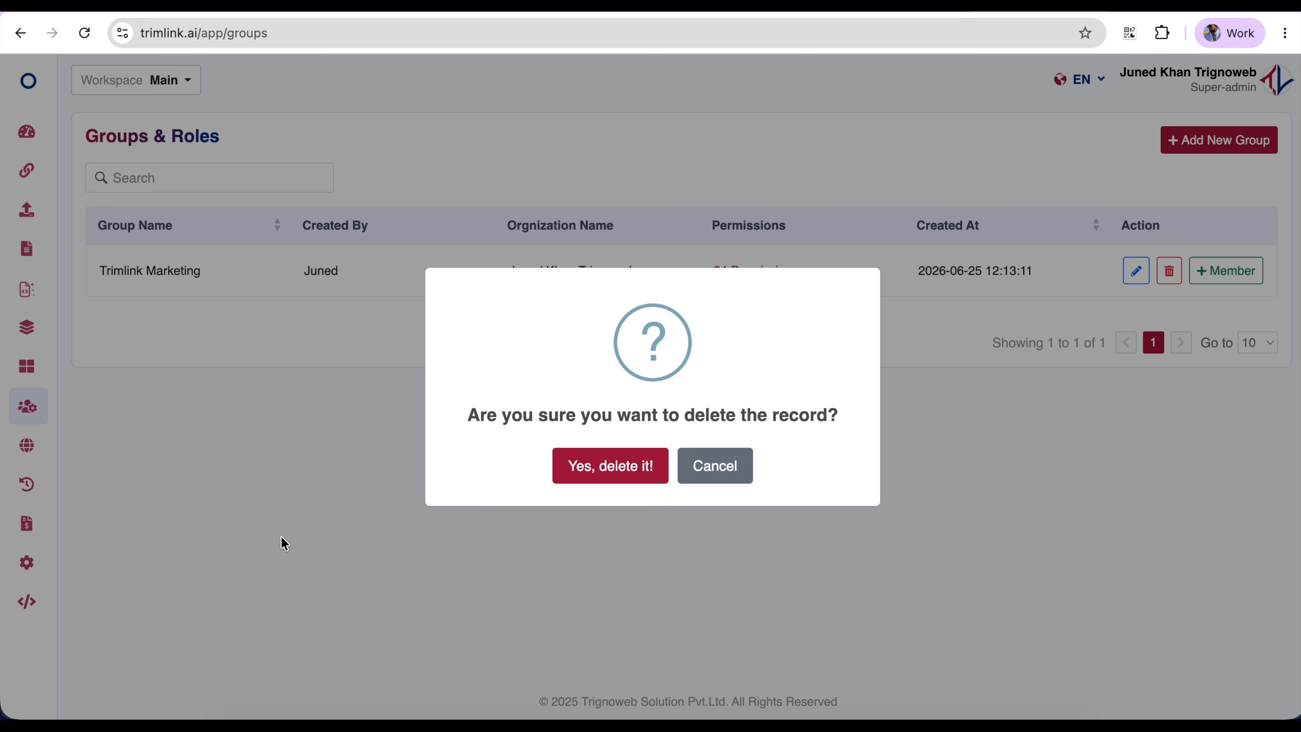
pyautogui.click(593, 465)
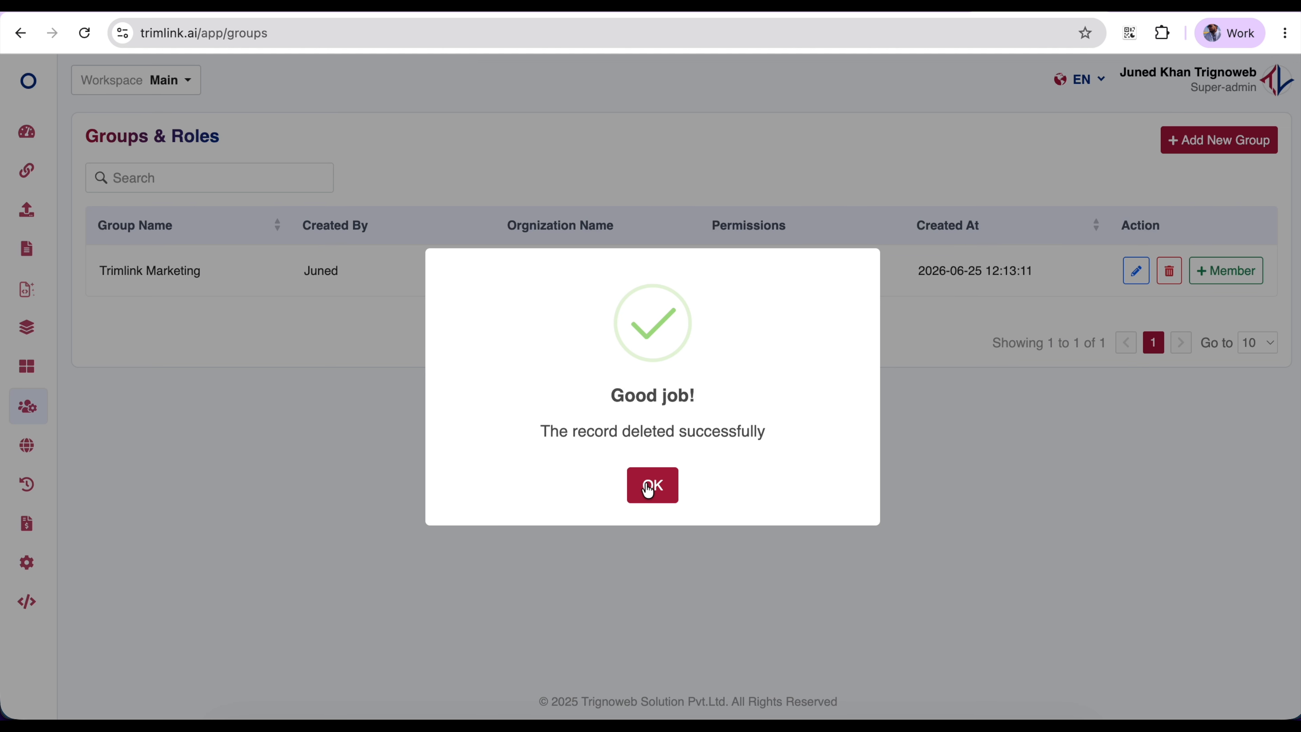
pyautogui.click(647, 490)
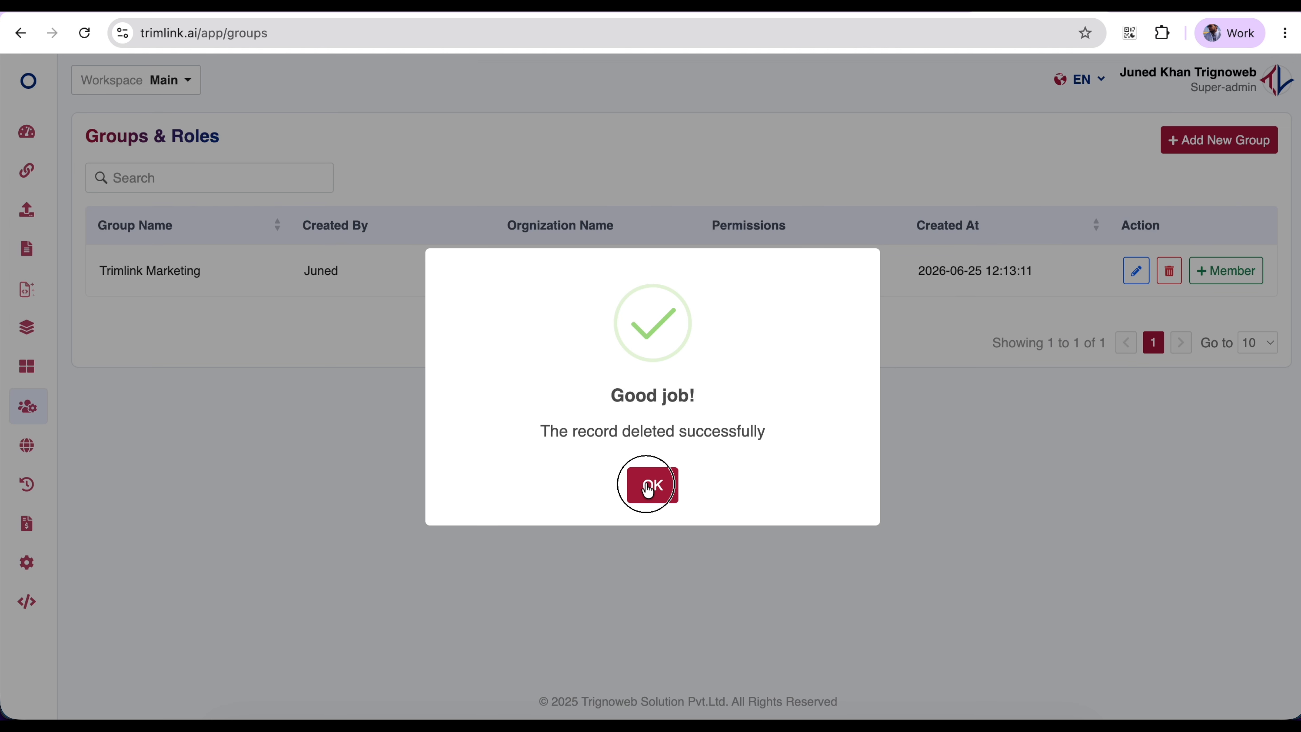